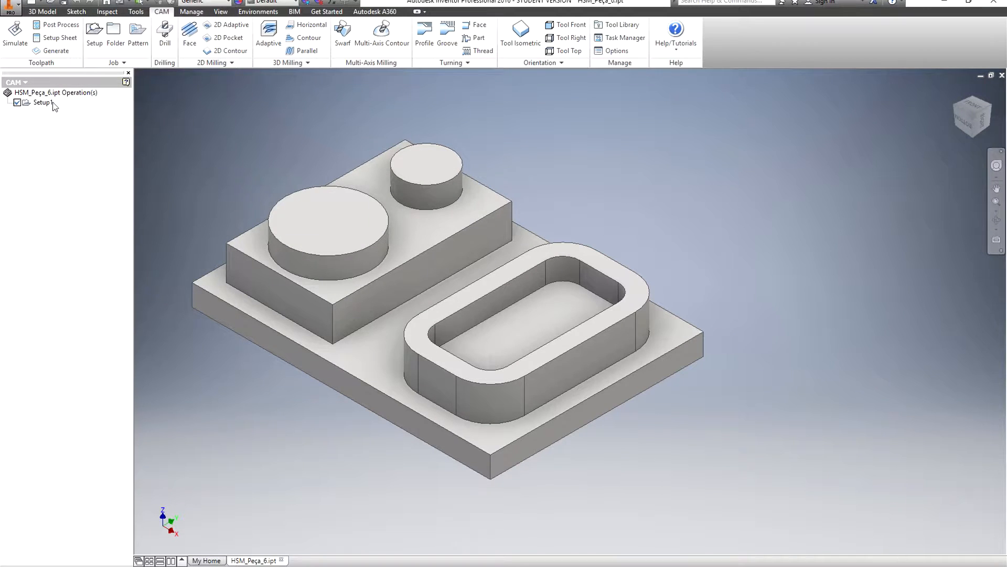
- Start a Face milling operation using the #7 Ø50 mm face mill from the Exemplo library
left_click(190, 51)
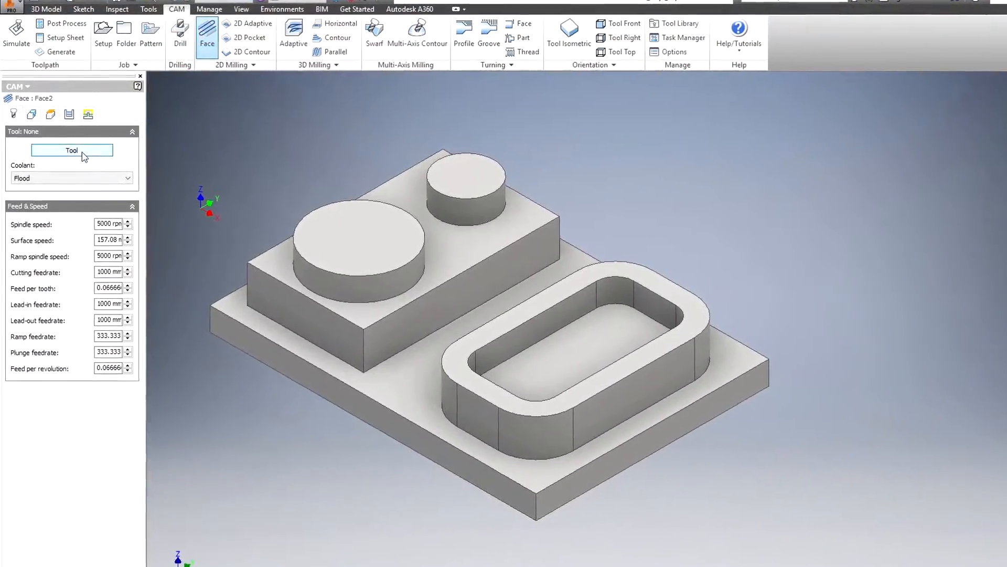
left_click(78, 147)
left_click(223, 194)
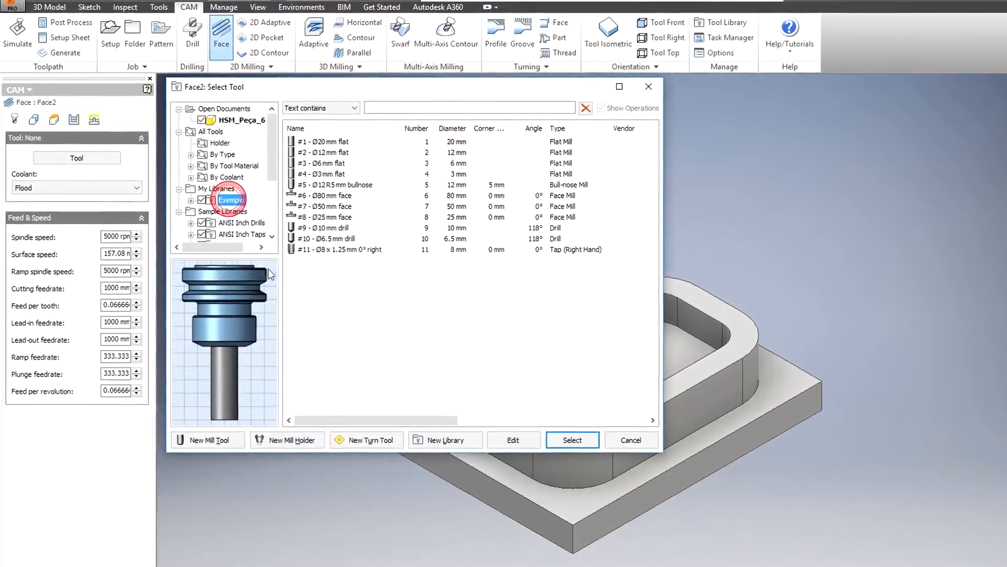
left_click(348, 209)
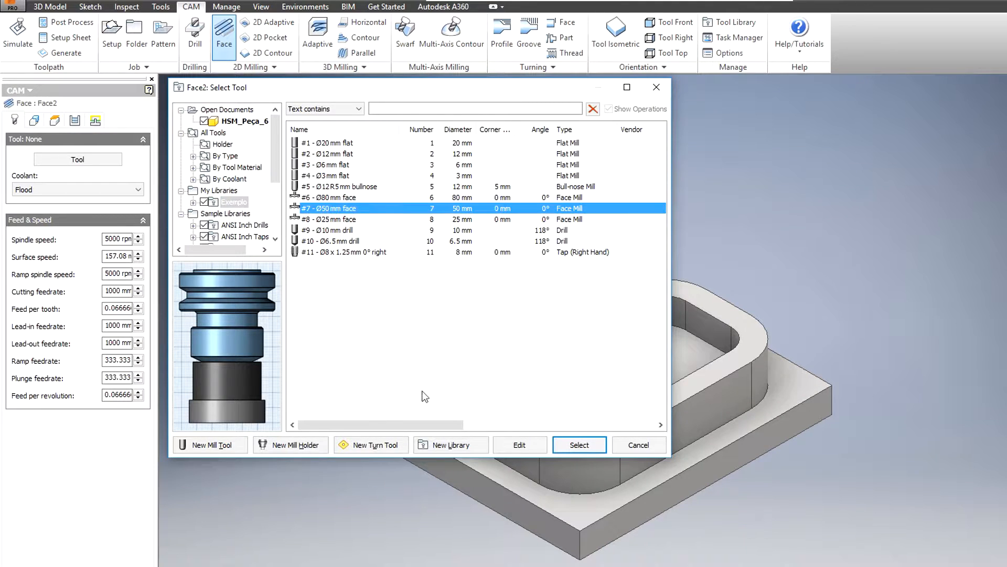
left_click(579, 445)
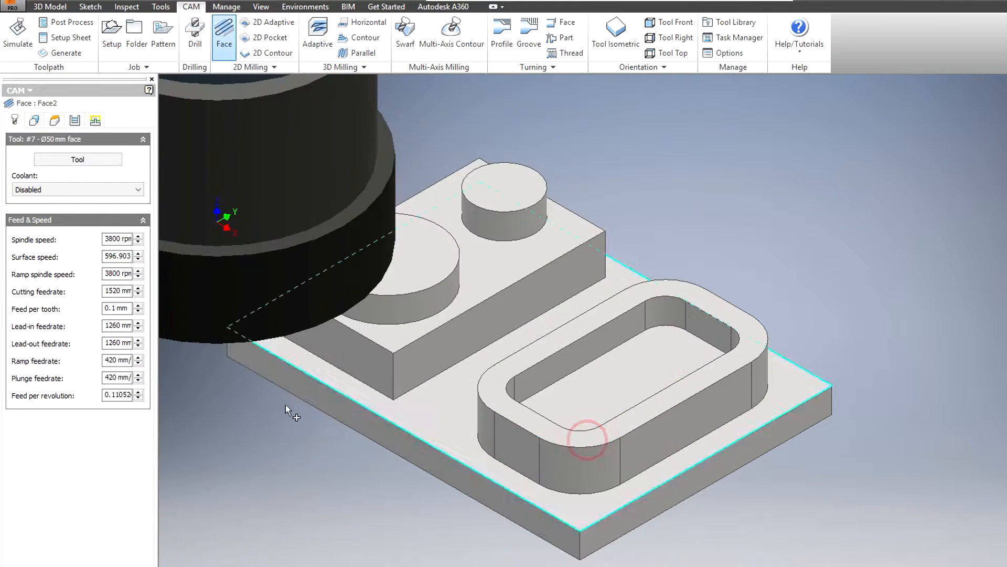
- Review the Face operation's geometry and heights, and set its passes tolerance to 0.001 mm
left_click(34, 120)
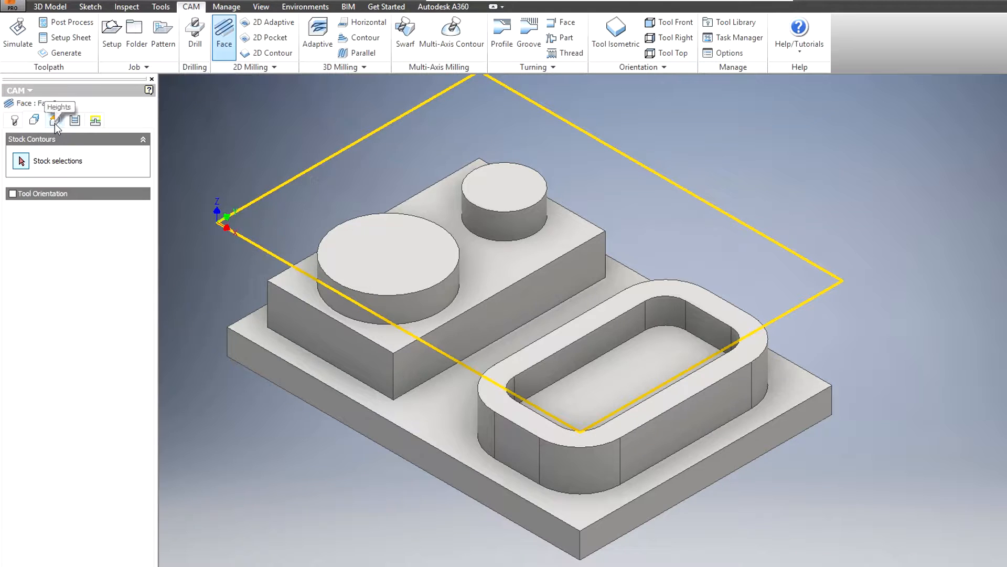
left_click(55, 122)
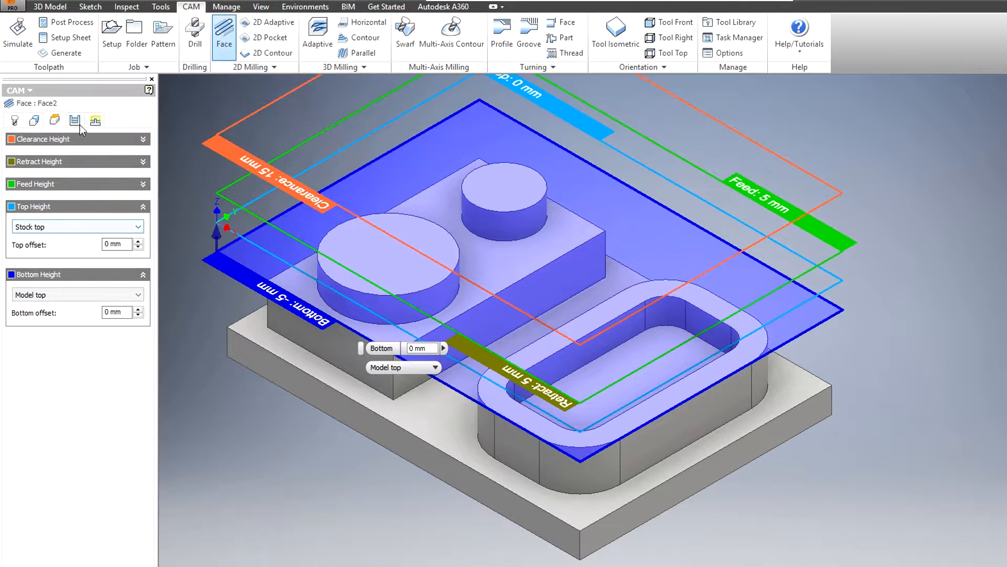
left_click(75, 120)
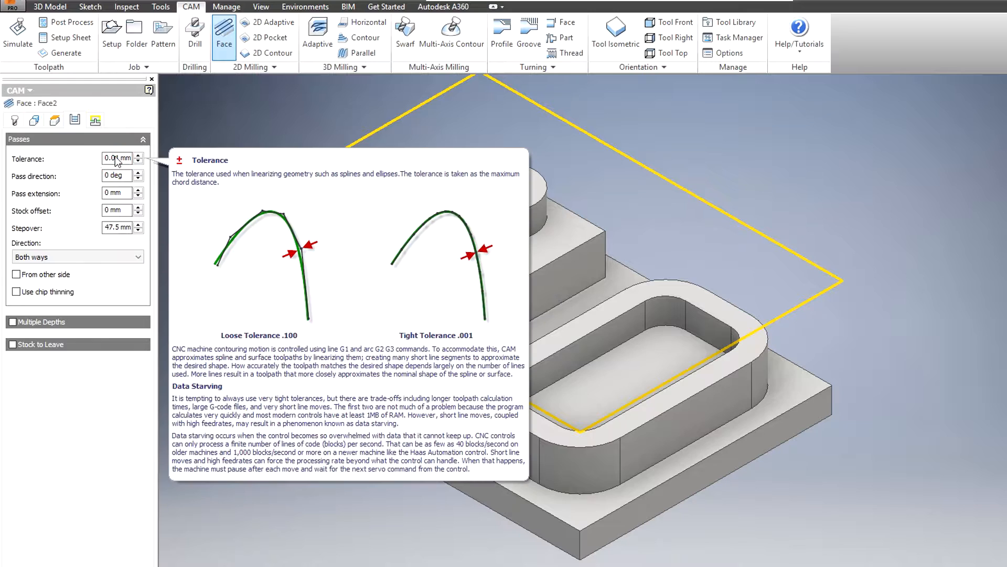
left_click(116, 158)
type("0")
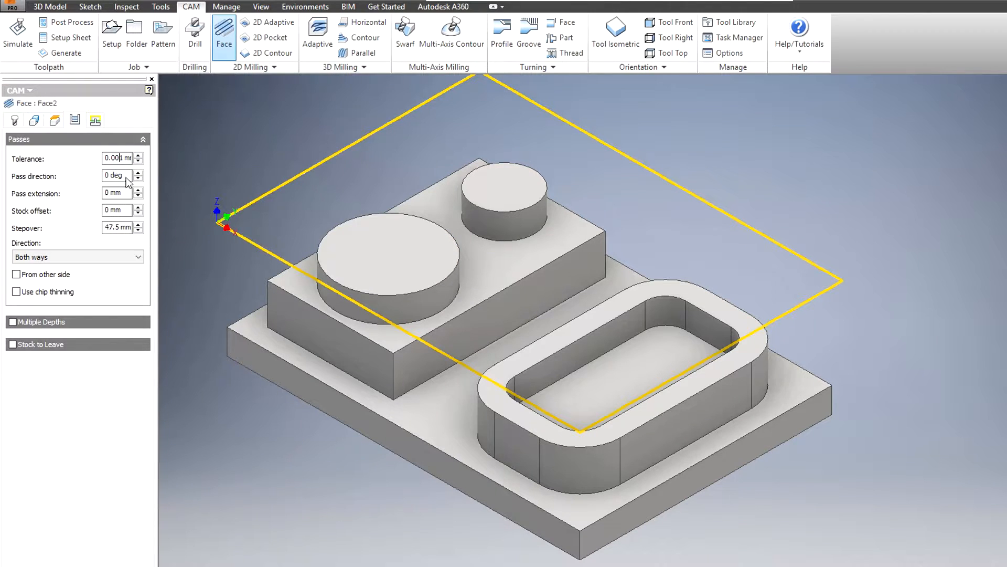
- Set the Face operation's stepover to 40 mm
left_click(108, 229)
left_click_drag(110, 231, 167, 235)
type("30")
left_click_drag(117, 227, 104, 234)
type("40")
key("Return")
left_click(128, 227)
left_click(124, 210)
left_click(128, 227)
mouse_move(127, 234)
- Enable multiple depths with a 2.5 mm maximum stepdown and generate the facing toolpath
left_click(11, 322)
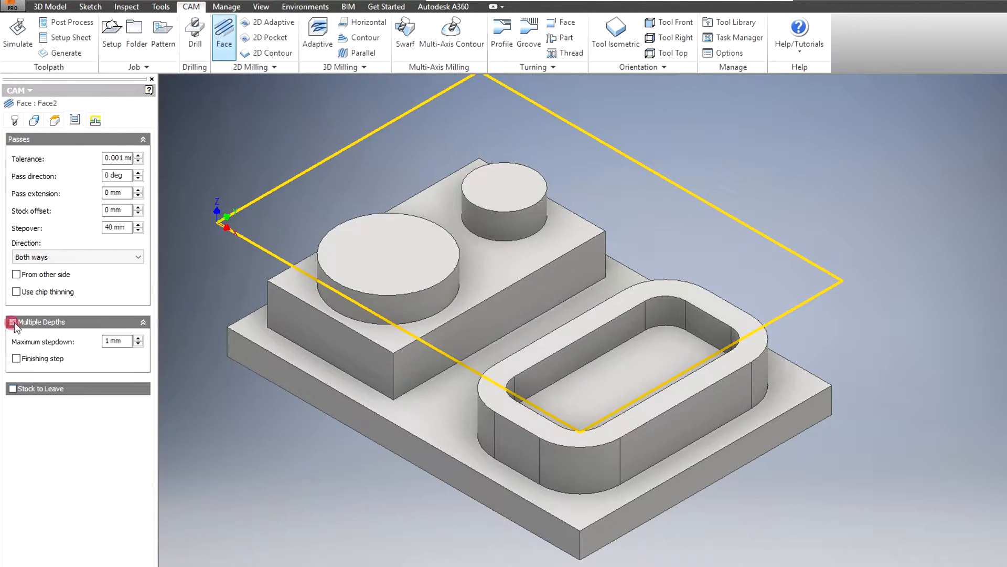
double_click(121, 341)
type("2.5")
left_click(93, 358)
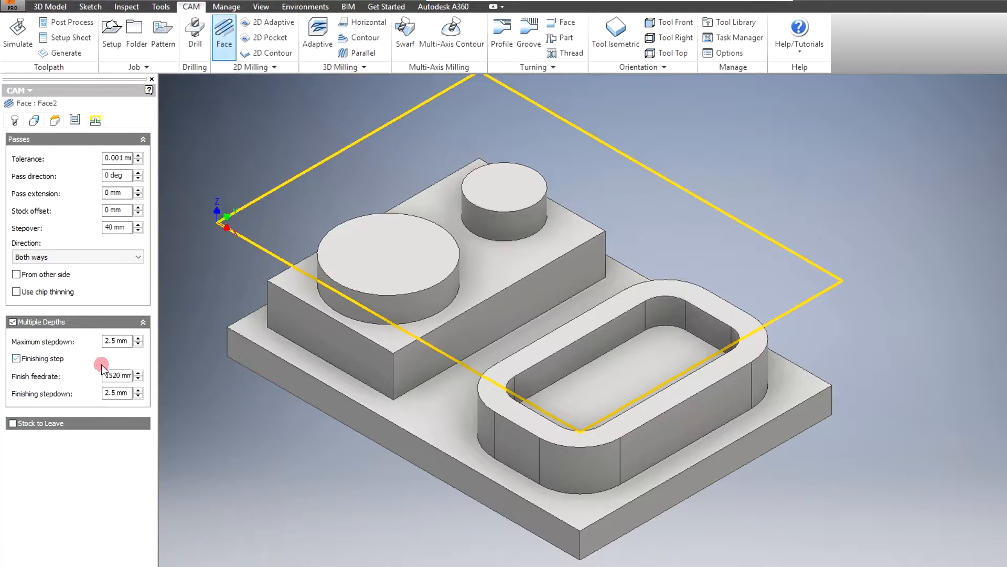
left_click(16, 359)
left_click(95, 120)
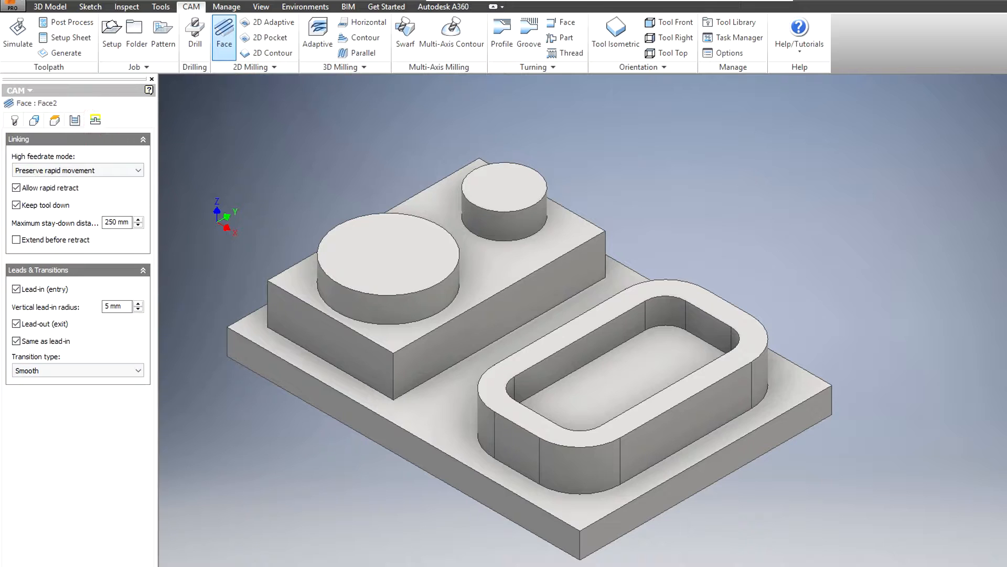
left_click(102, 565)
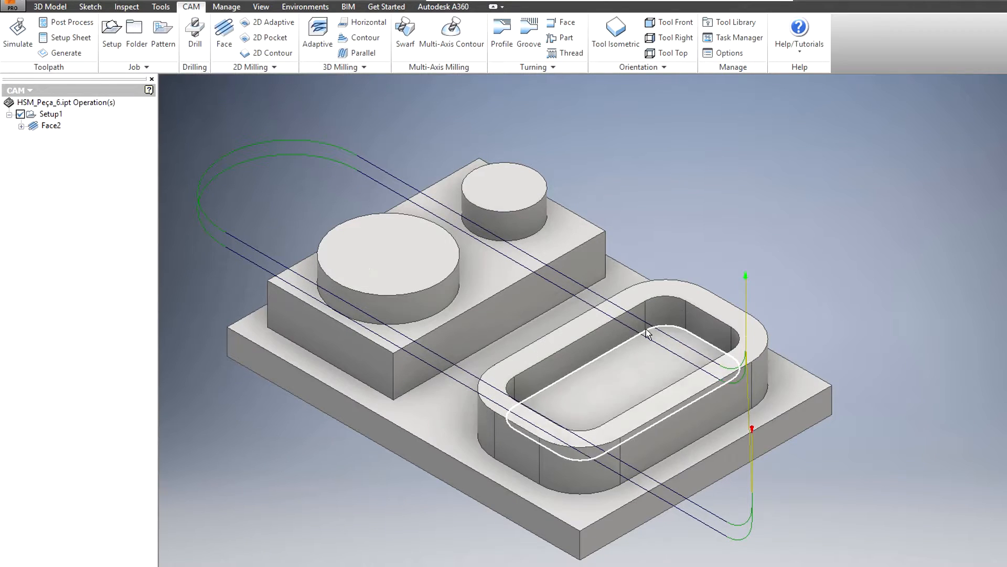
- Start a 2D Adaptive operation using the #1 Ø20 mm flat mill from the Exemplo library
left_click(265, 23)
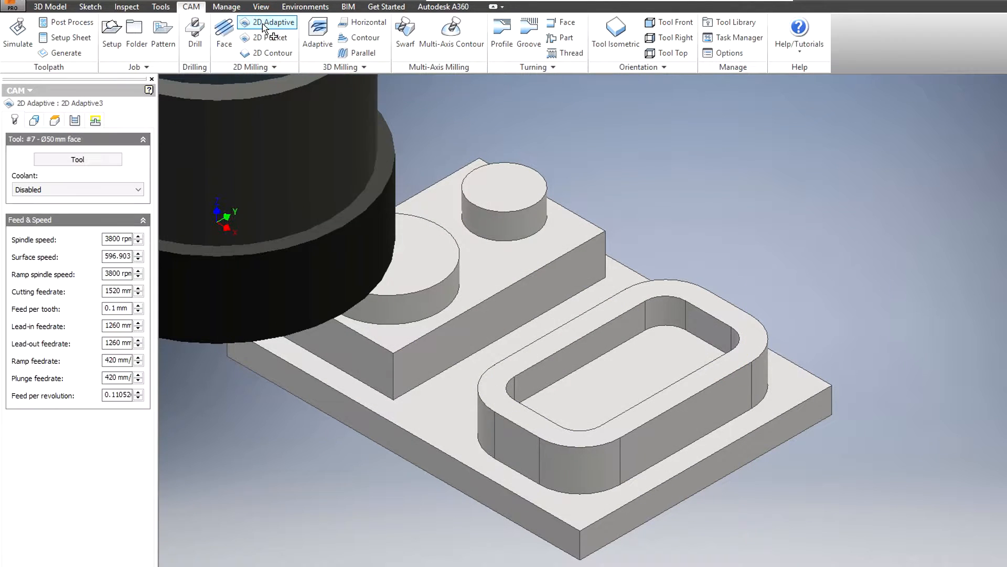
left_click(87, 161)
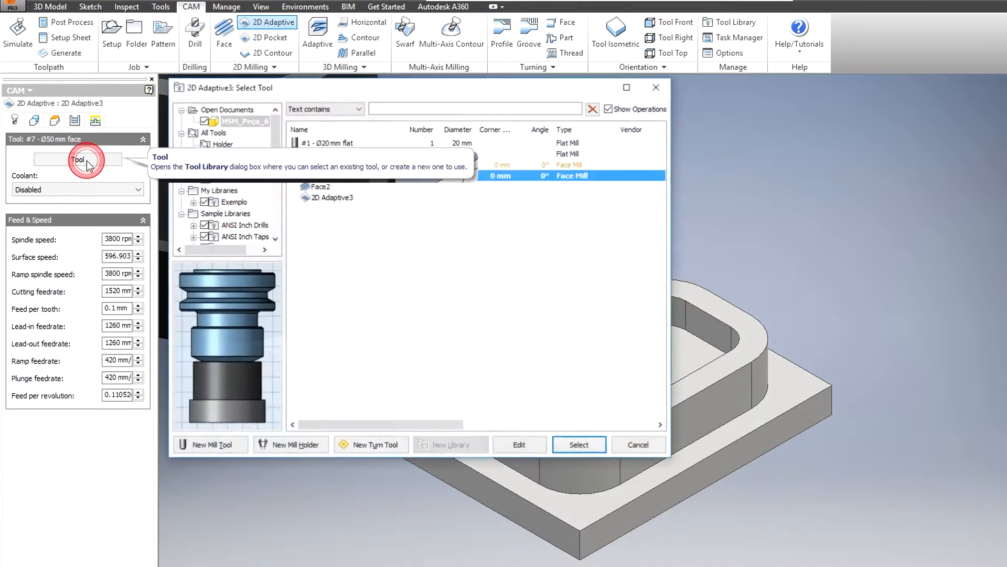
left_click(241, 203)
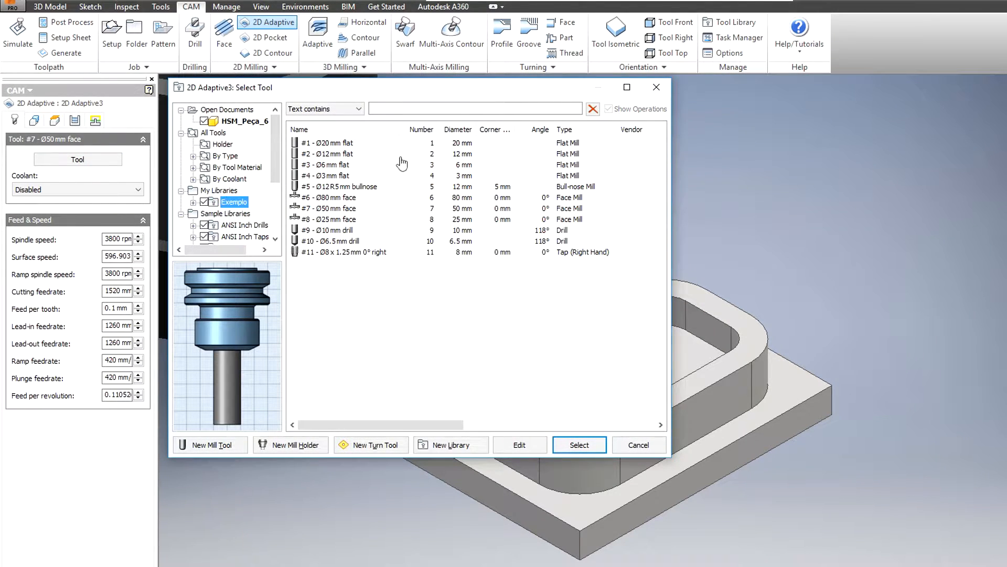
left_click(340, 143)
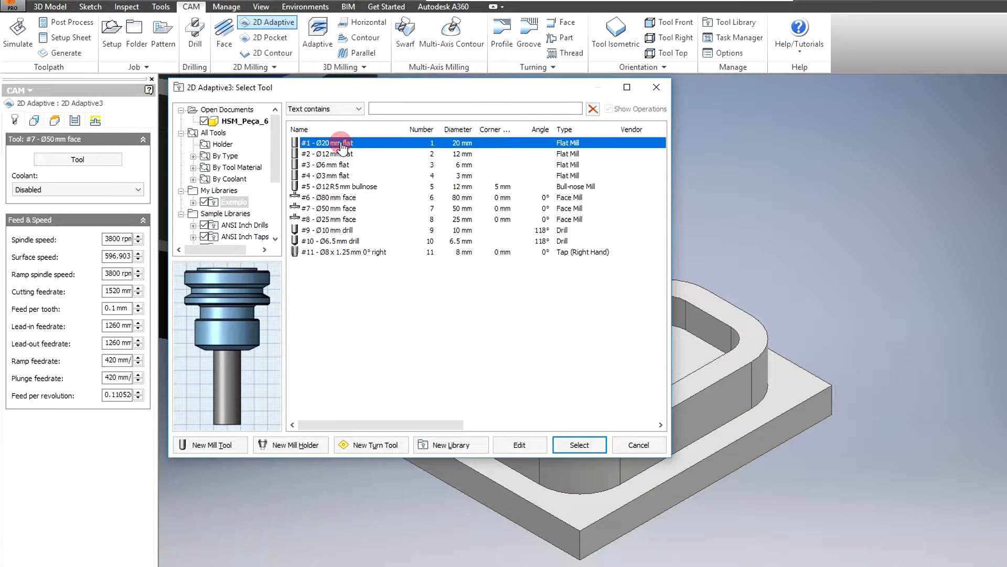
left_click(574, 447)
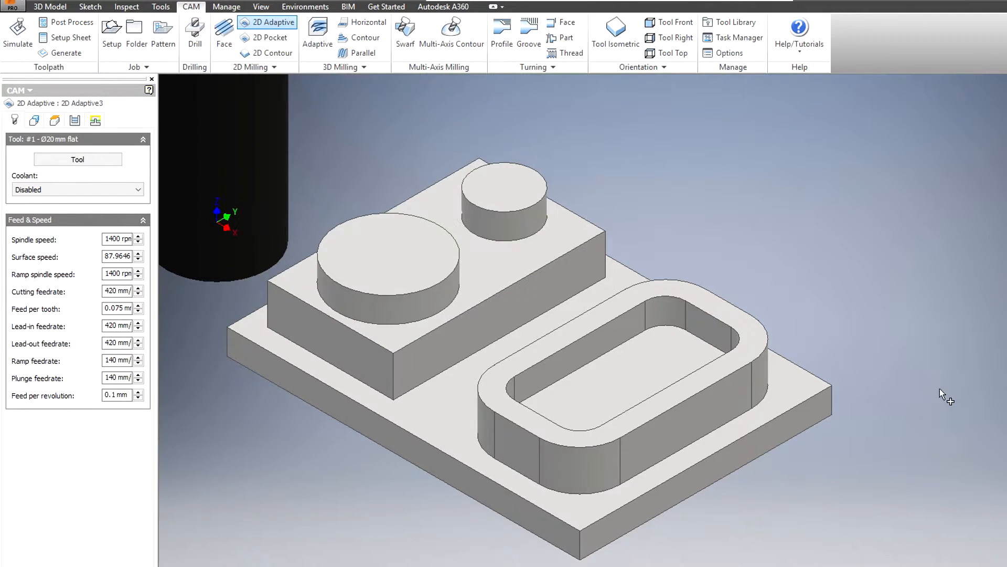
- Select the raised block face around the two round bosses as the pocket, enable stock contours, and set the top height to Model top
left_click(491, 274)
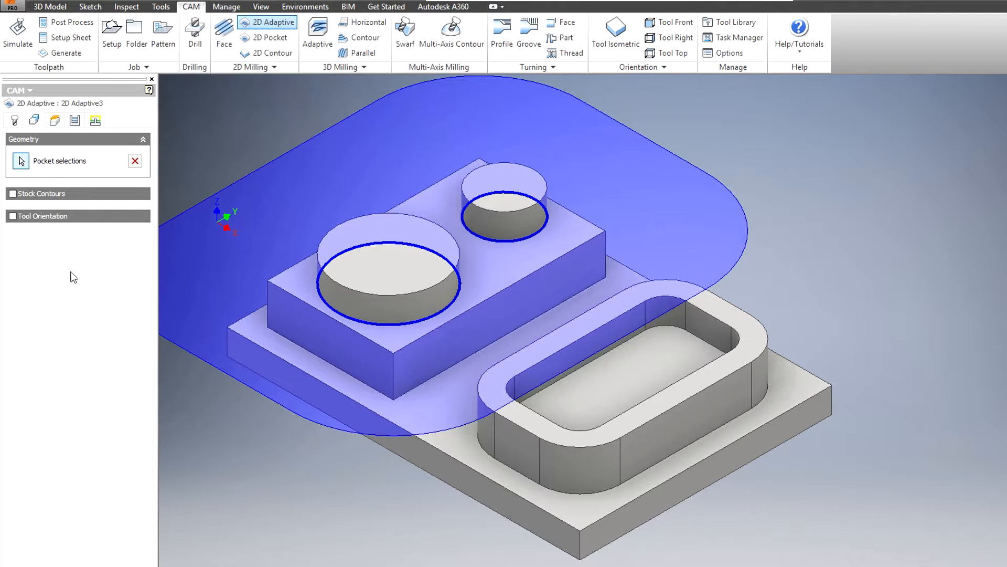
left_click(13, 193)
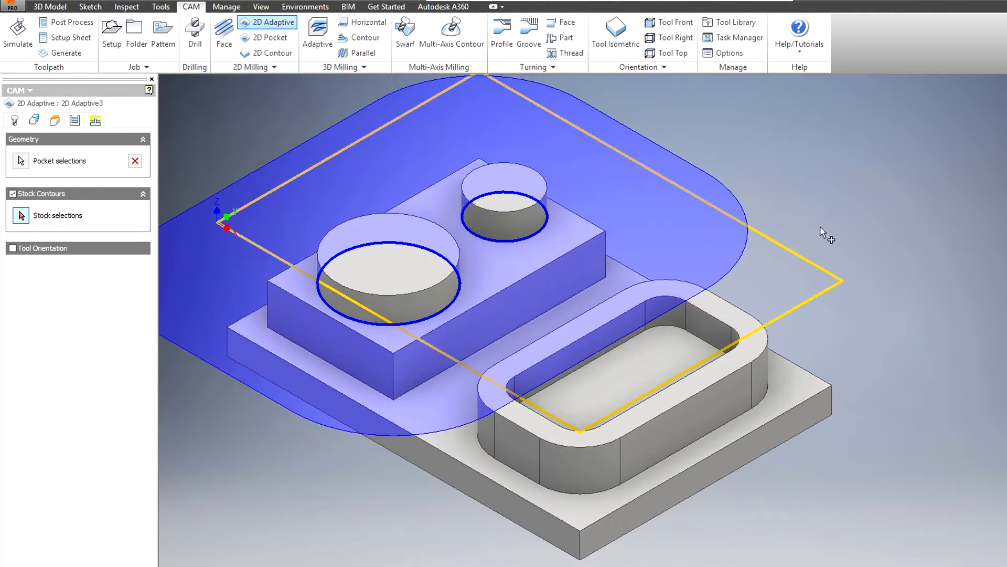
left_click(54, 121)
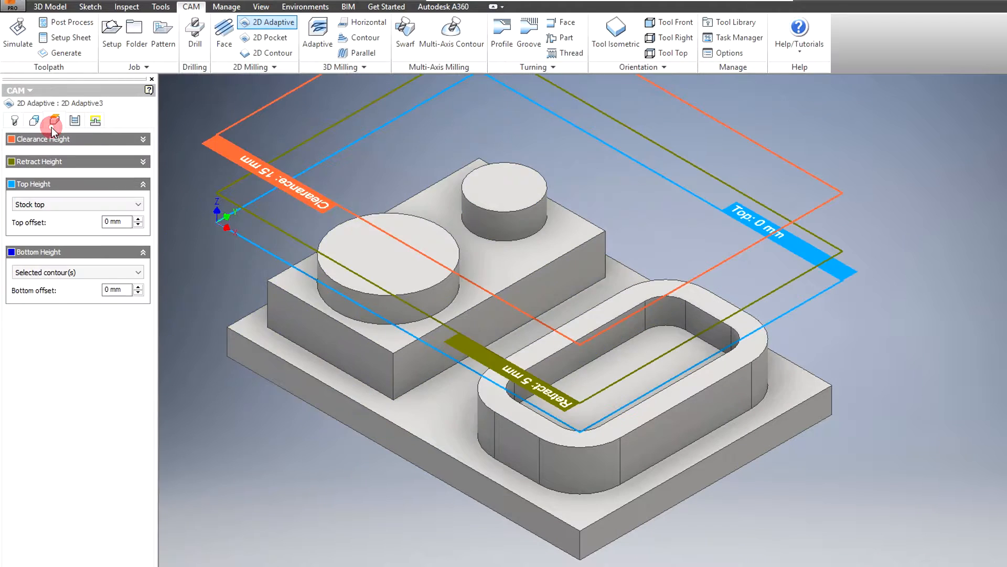
left_click(57, 204)
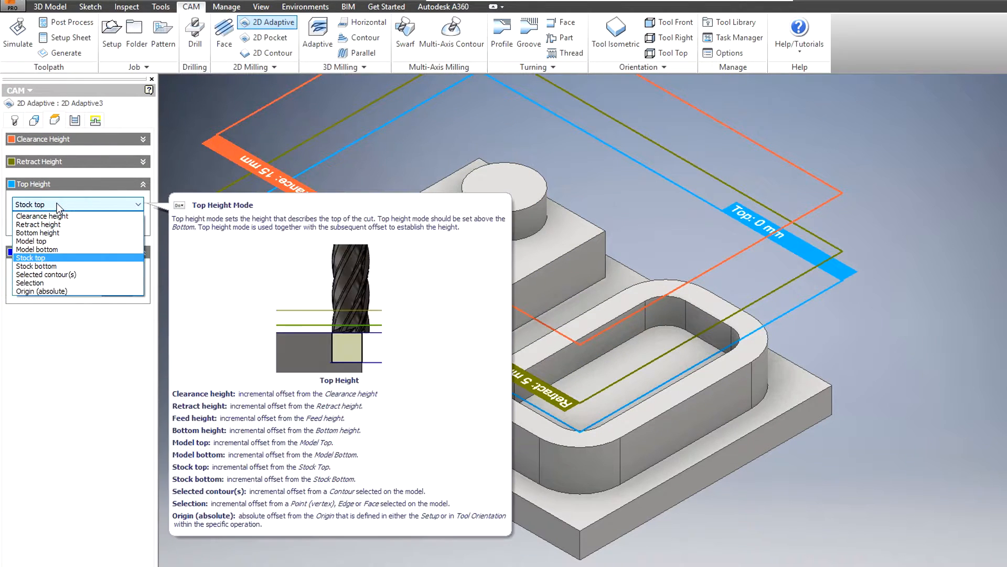
left_click(45, 244)
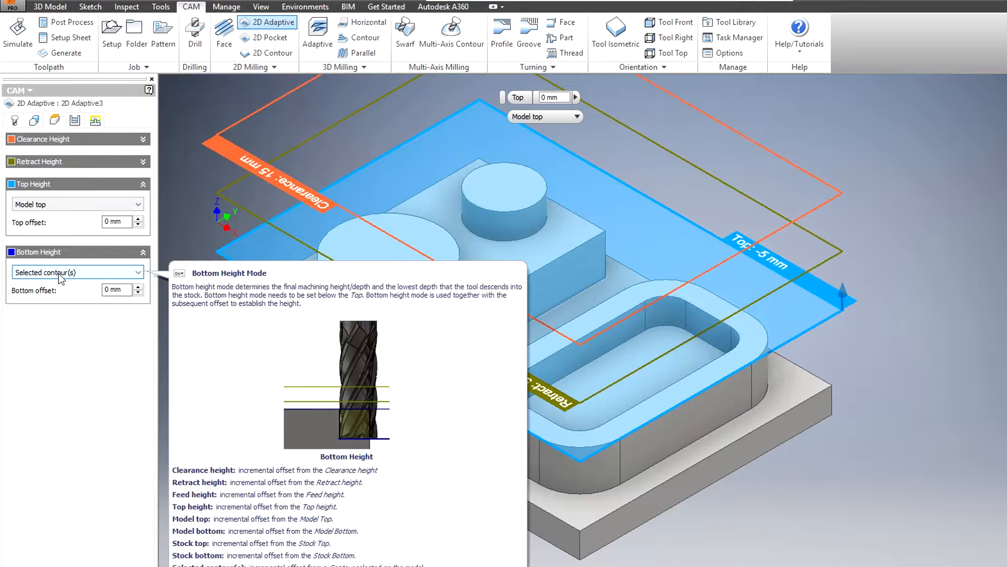
- Set the 2D Adaptive passes tolerance to 0.001 mm and the optimal load to 12 mm
left_click(81, 122)
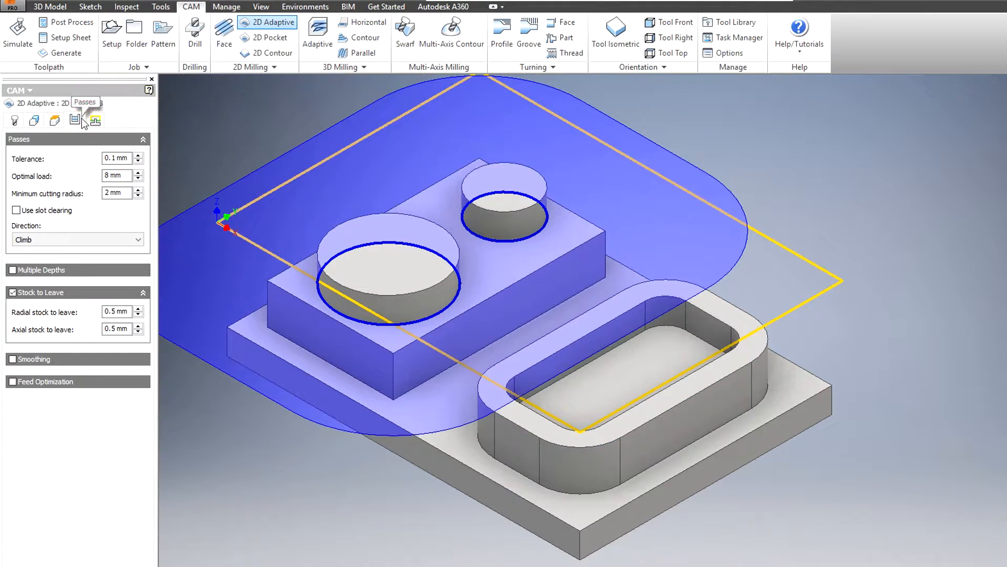
left_click(113, 158)
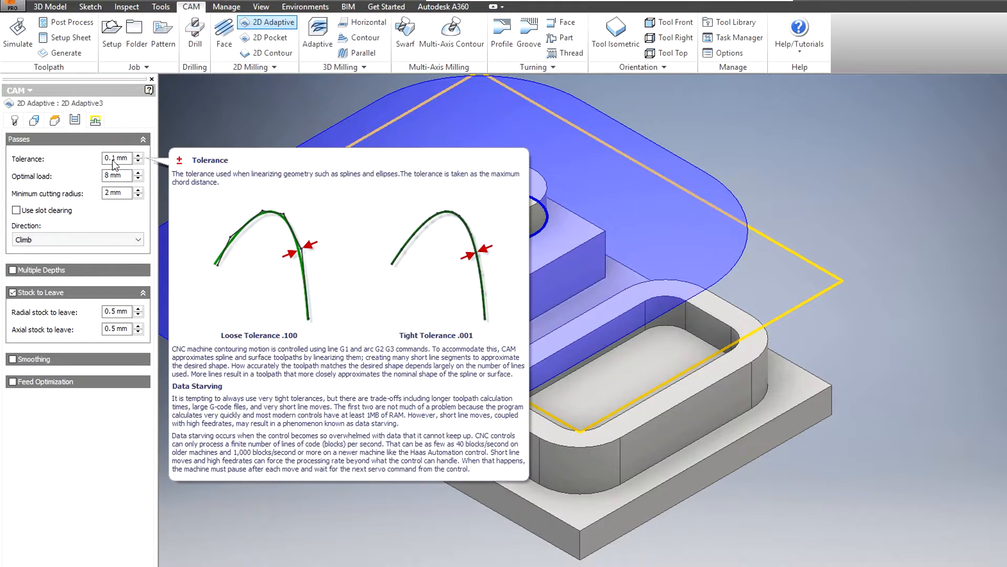
type("00")
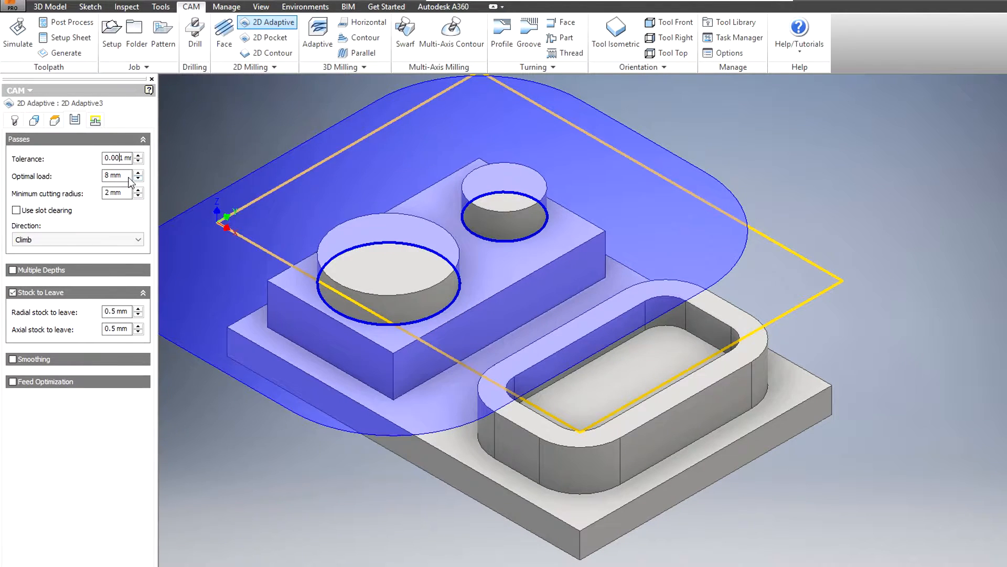
left_click(124, 178)
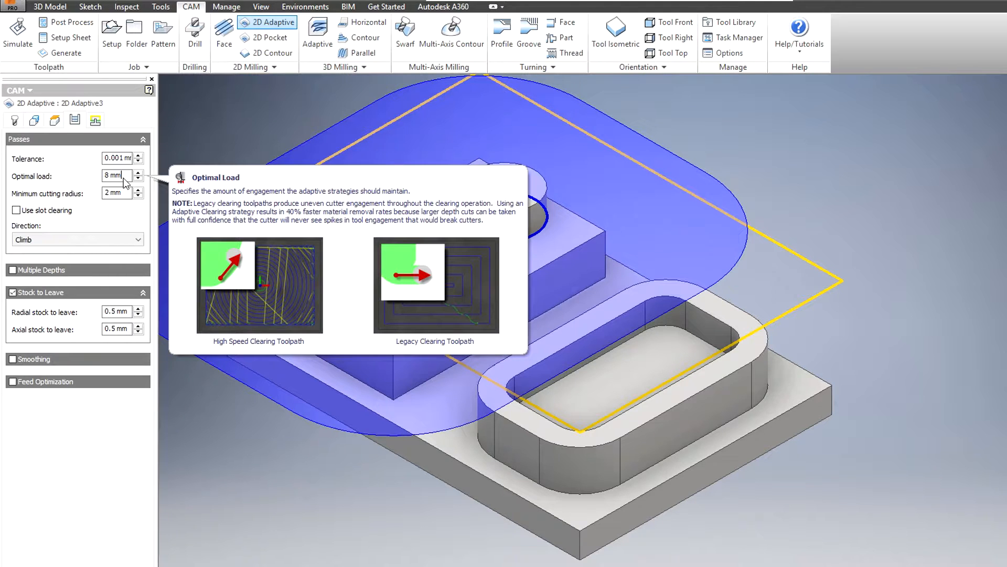
double_click(117, 174)
mouse_move(121, 212)
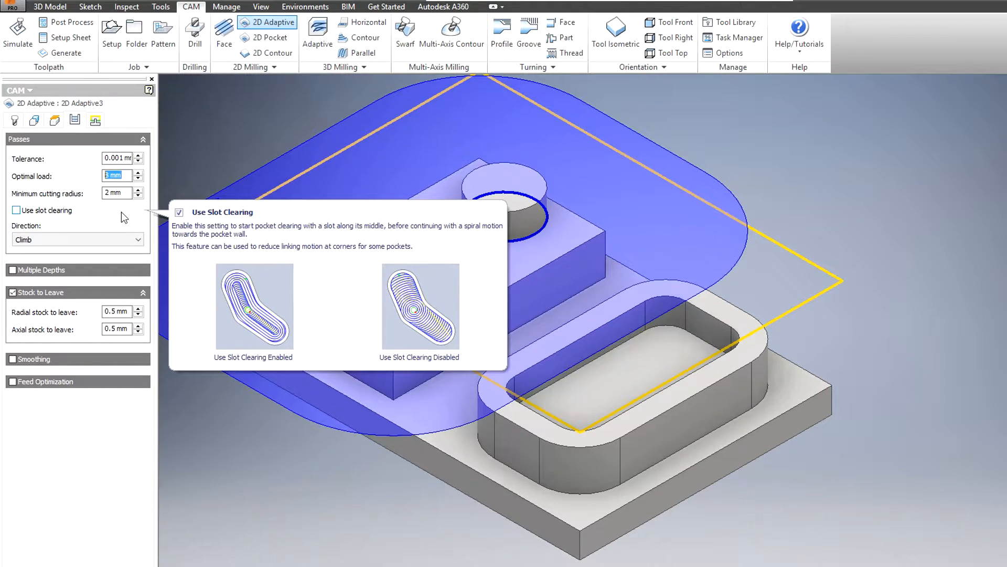
type("12")
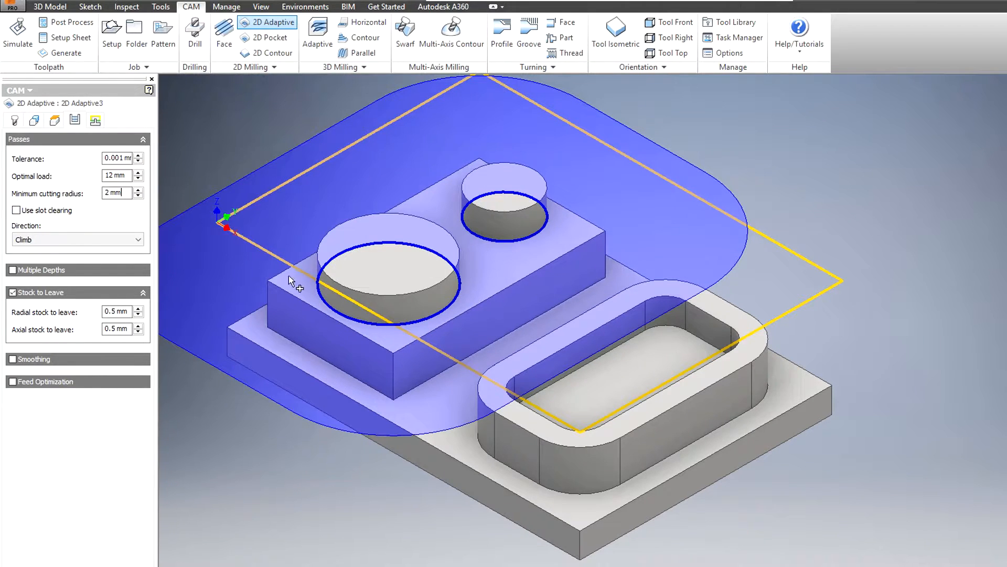
- Enable multiple depths with a 2.5 mm maximum roughing stepdown, set axial stock to leave to 0 mm, and generate the adaptive toolpath
left_click(12, 270)
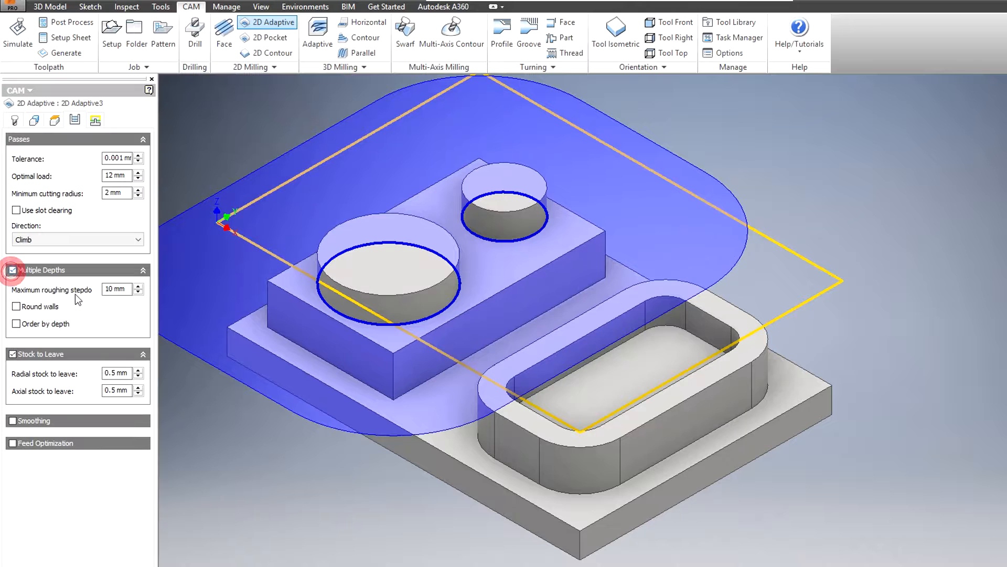
left_click(122, 289)
type("2.5")
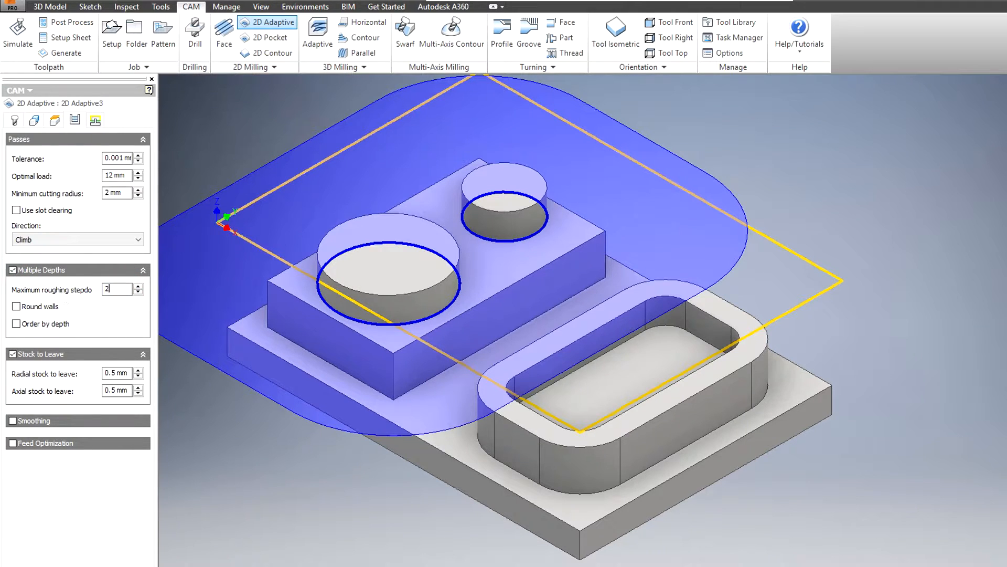
left_click(129, 394)
type("0")
left_click(121, 374)
key("Return")
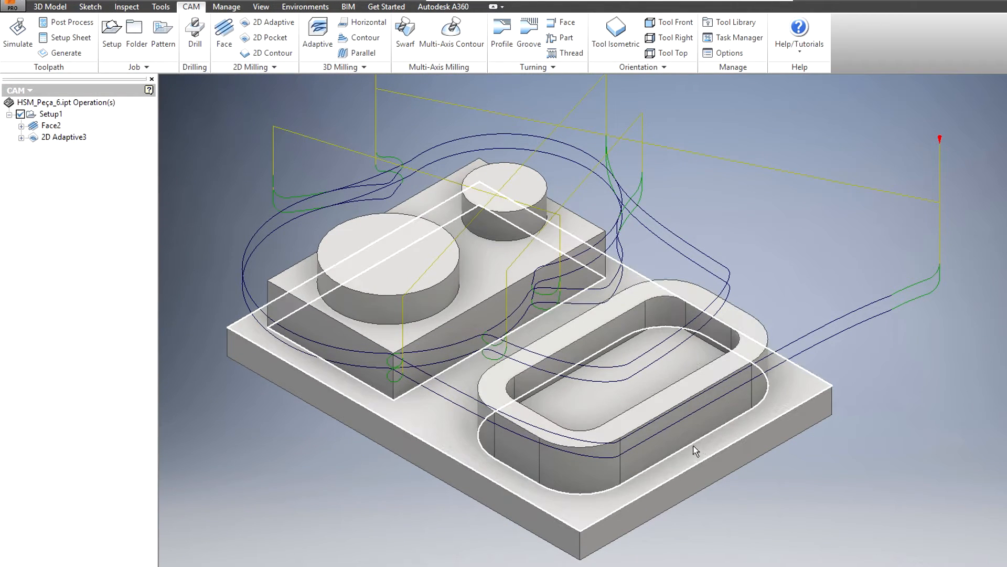
- Simulate the machining, and change the 2D Adaptive operation's optimal load to 14 mm
left_click(25, 46)
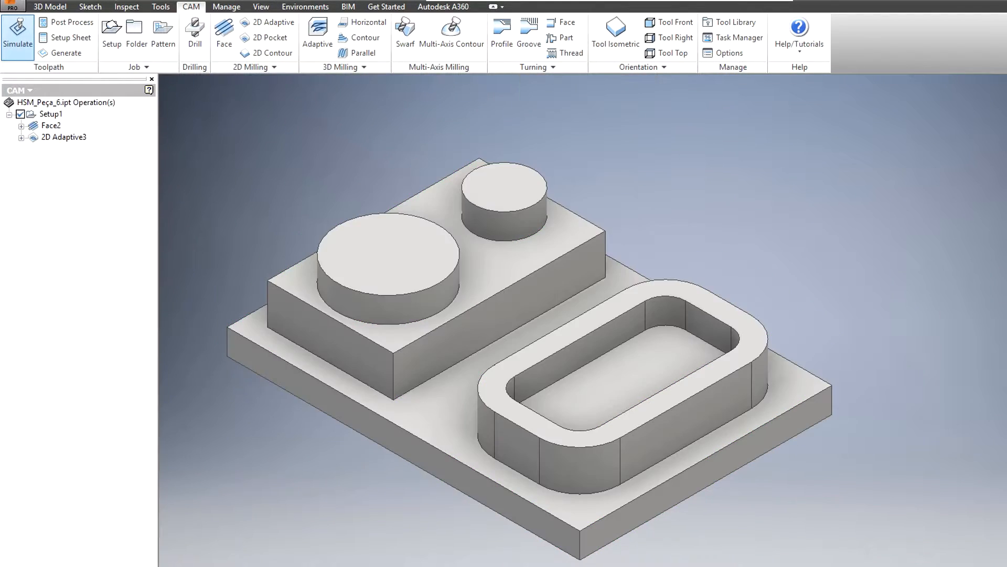
double_click(37, 137)
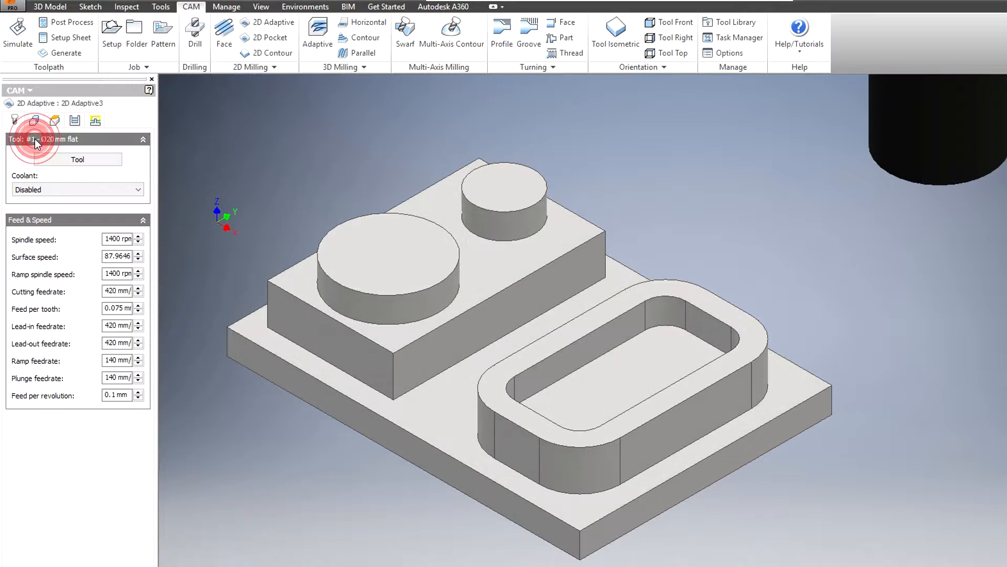
left_click(74, 120)
left_click(123, 175)
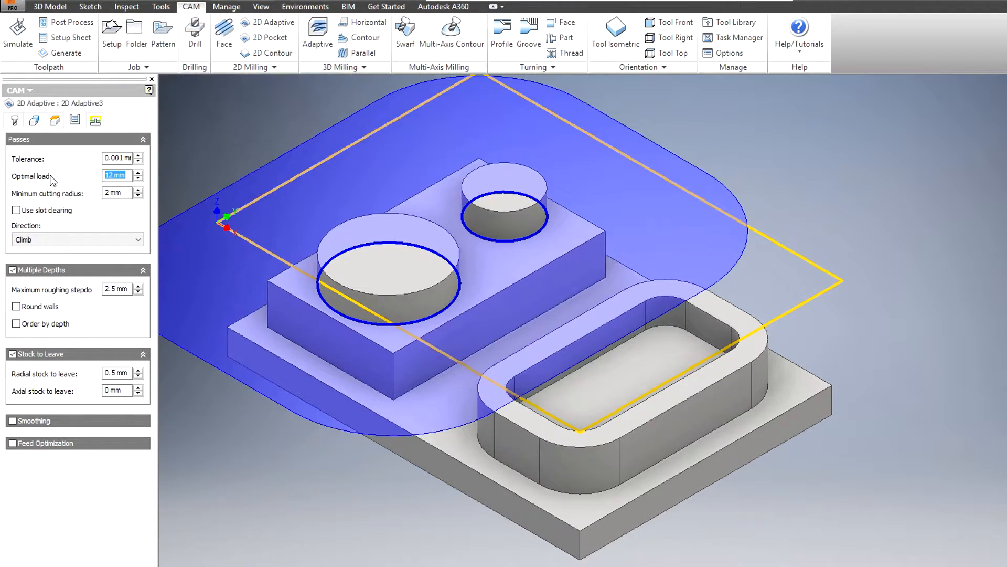
type("14")
key("Return")
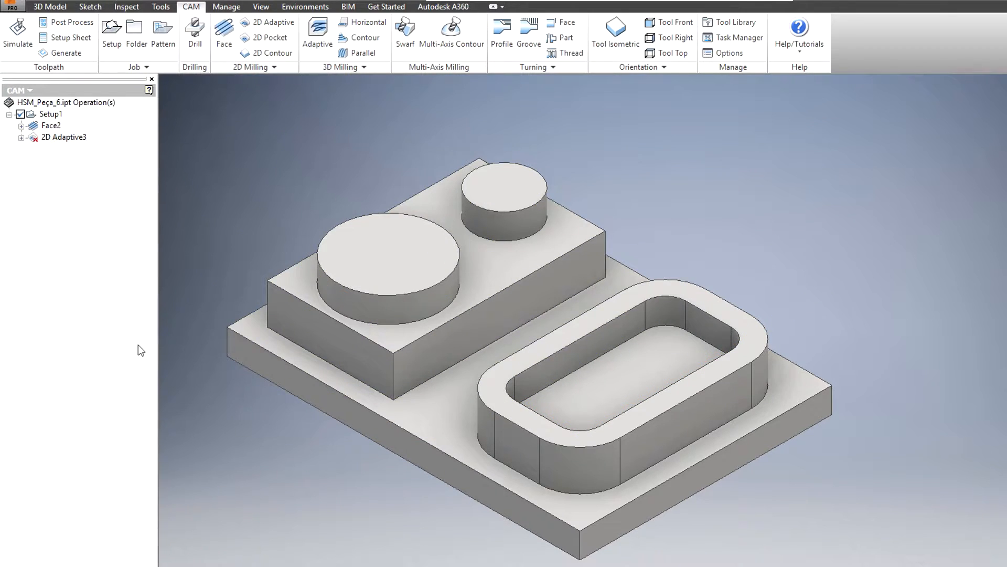
- Generate the toolpath of the 2D Adaptive3 operation and simulate the machining
left_click(62, 137)
left_click(50, 55)
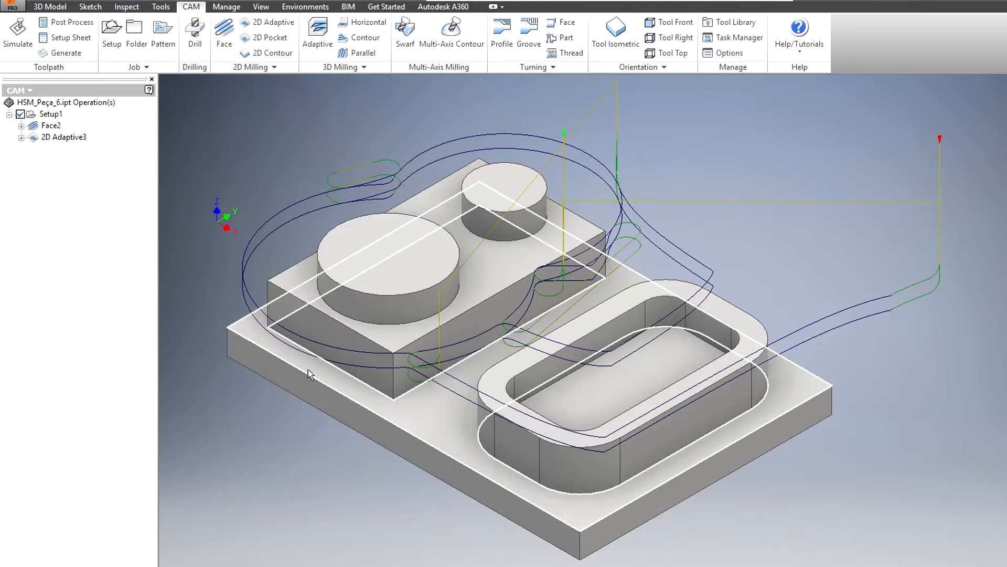
left_click(17, 32)
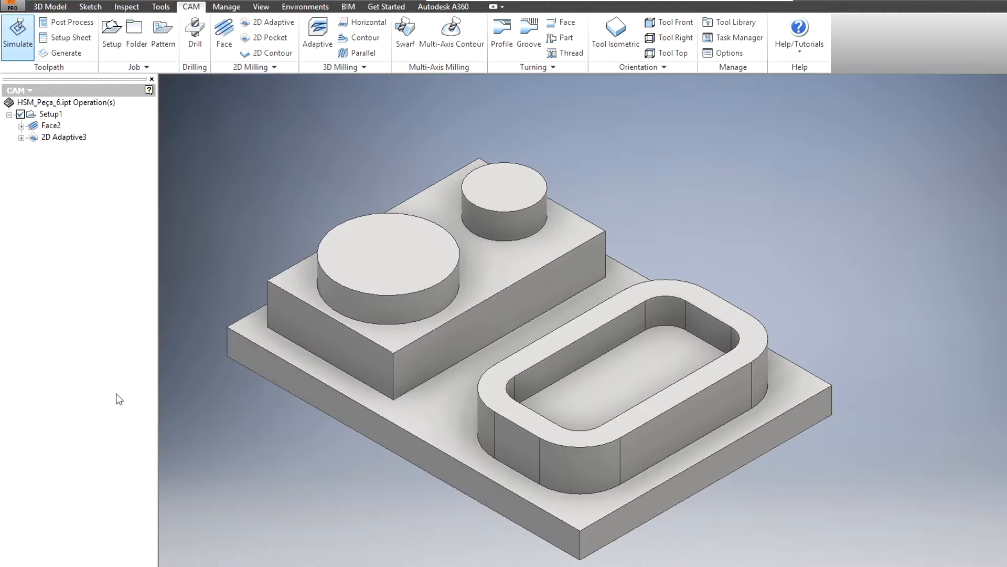
- Set the 2D Adaptive3 operation's optimal load to 10 mm and regenerate its toolpath
double_click(35, 140)
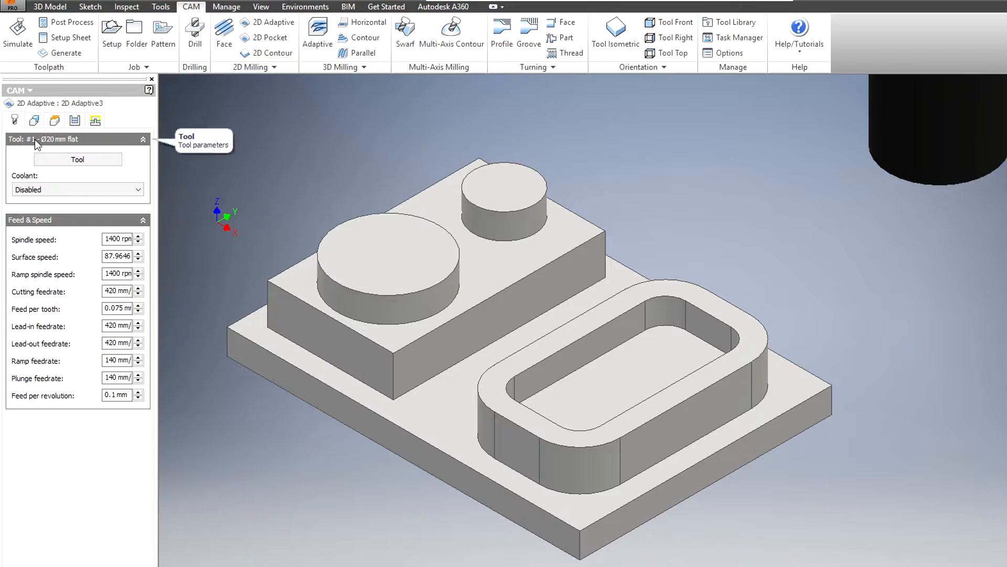
left_click(75, 120)
double_click(116, 175)
type("10")
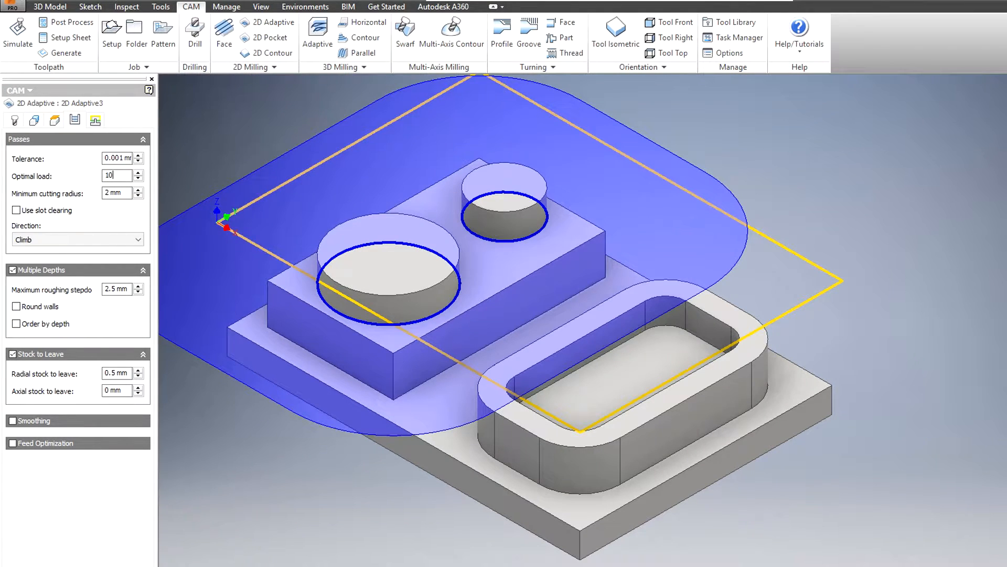
key("Return")
left_click(52, 137)
left_click(65, 52)
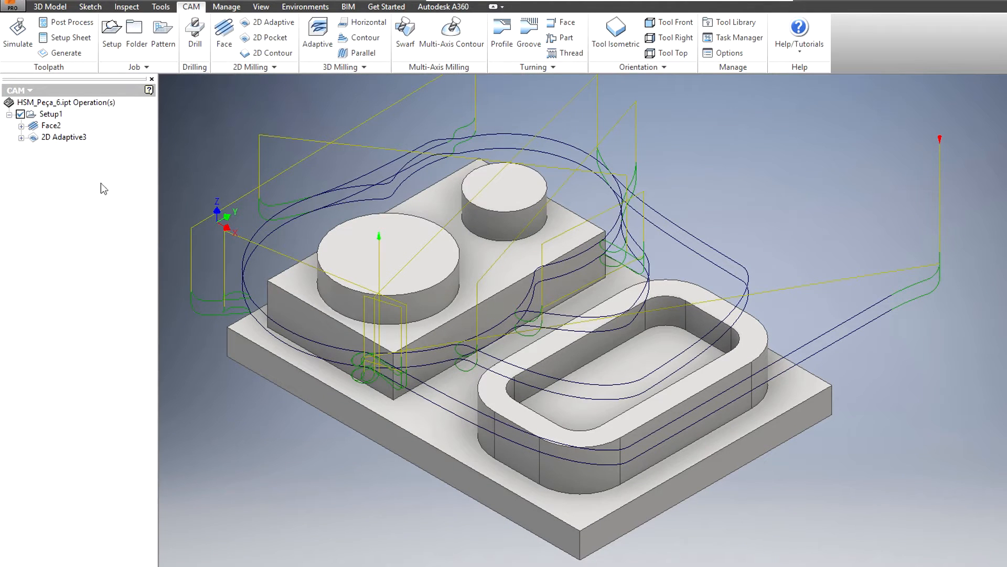
- Change the 2D Adaptive3 operation's optimal load once more, regenerate its toolpath, and simulate the machining
double_click(34, 138)
left_click(74, 120)
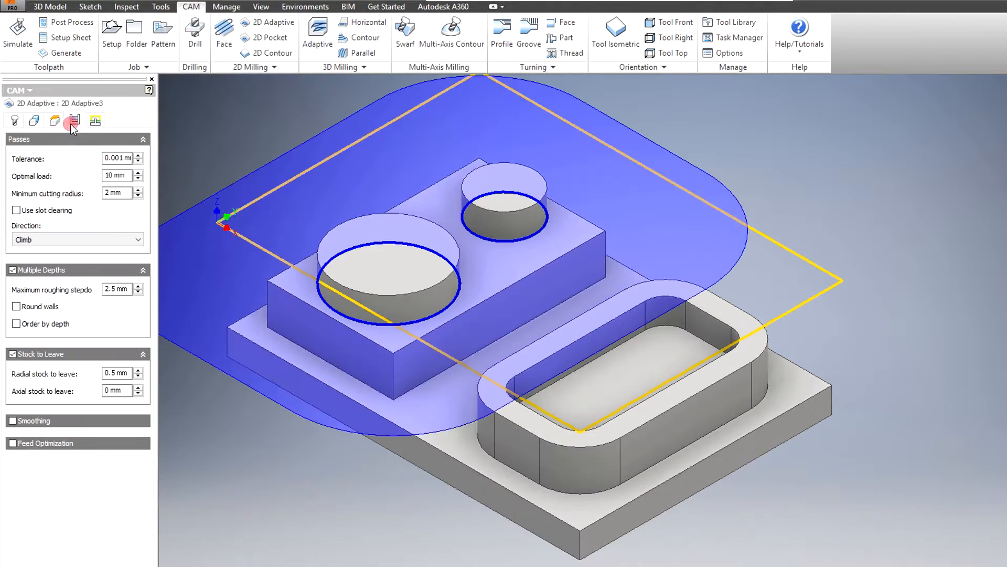
double_click(122, 175)
type("1")
key("Return")
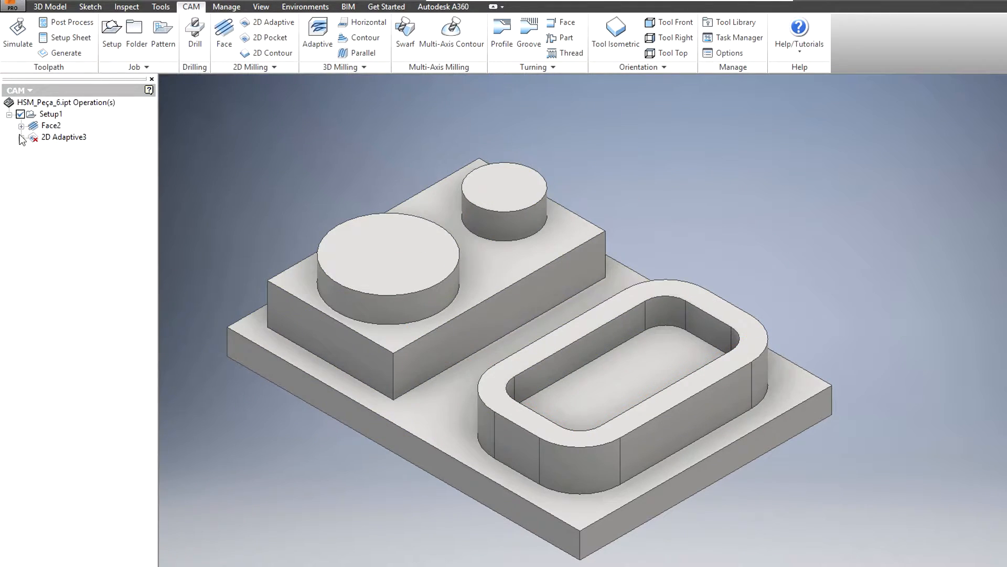
left_click(23, 138)
left_click(64, 53)
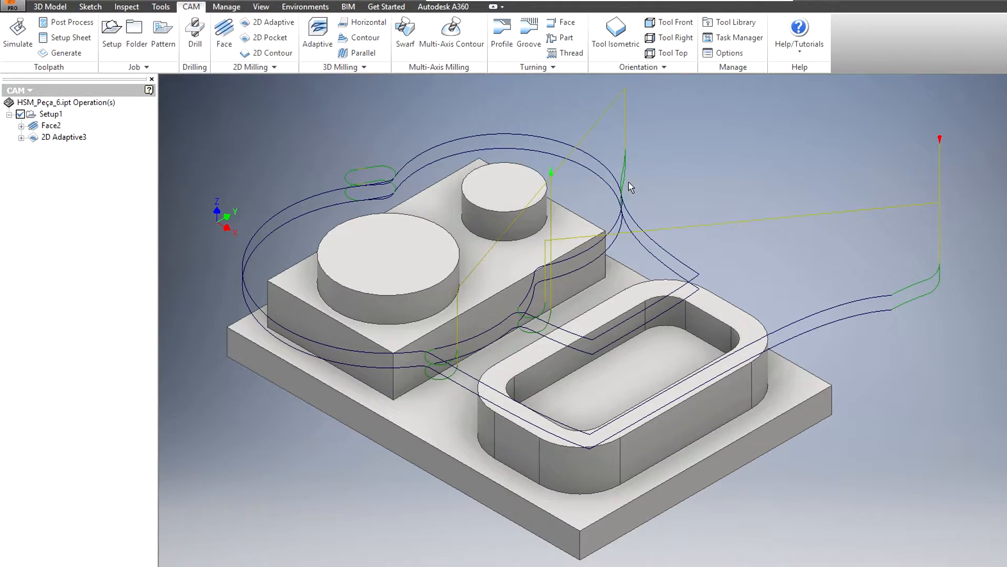
left_click(18, 33)
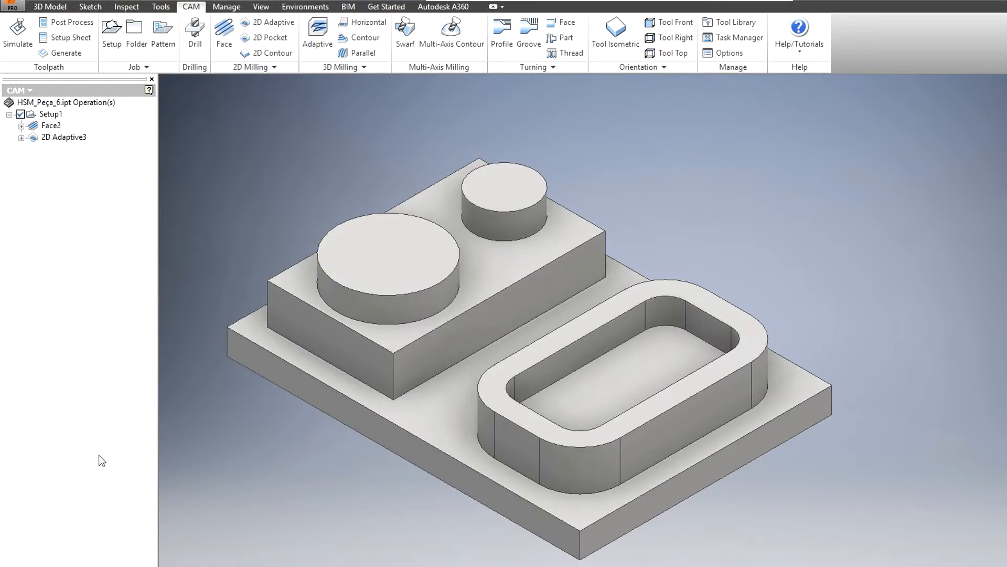
left_click(37, 136)
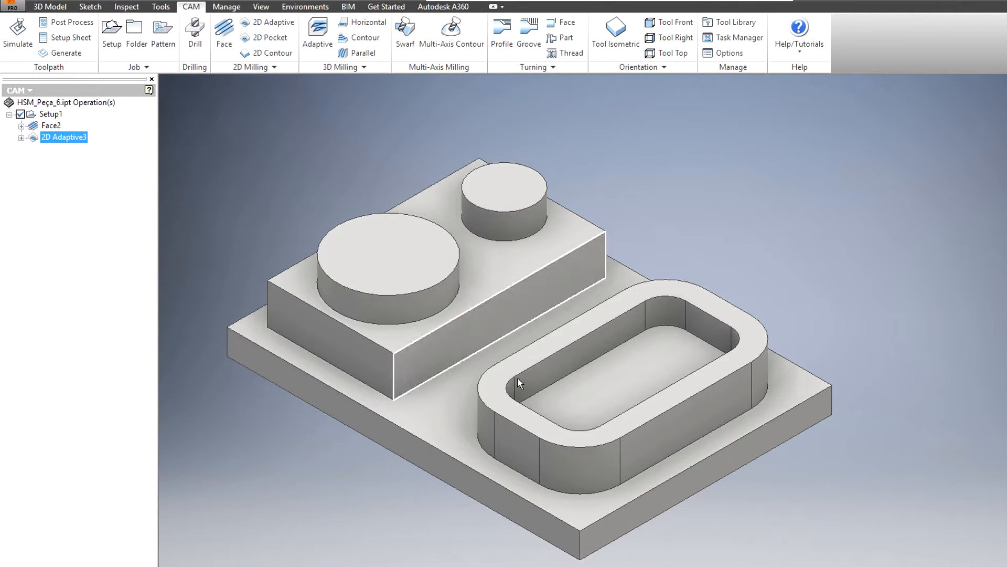
left_click(84, 229)
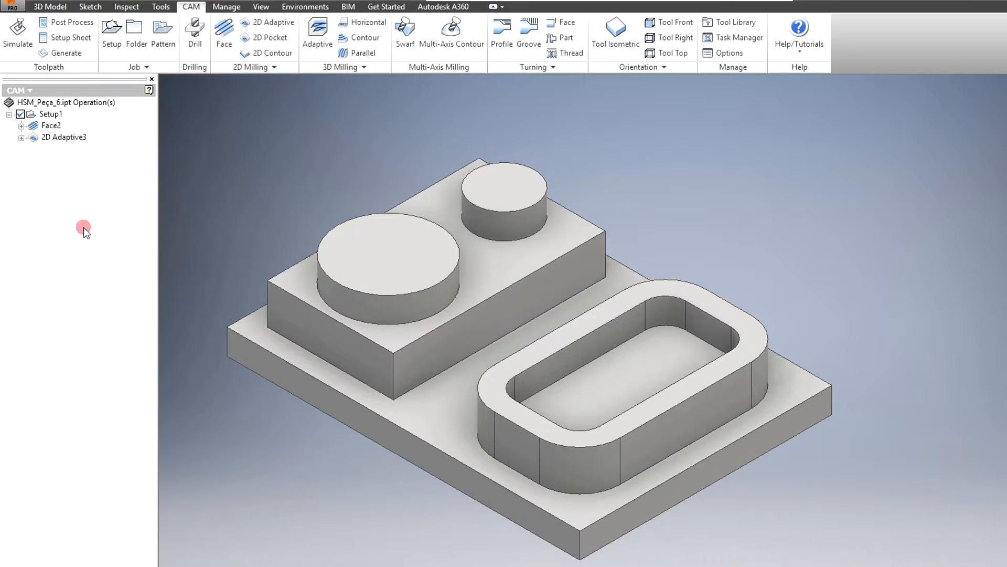
left_click(259, 22)
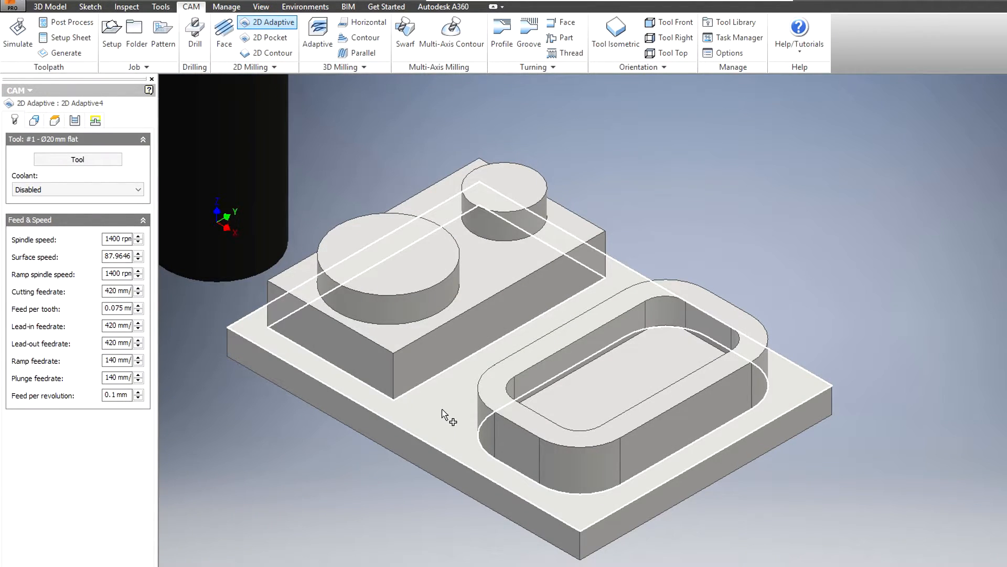
left_click(46, 159)
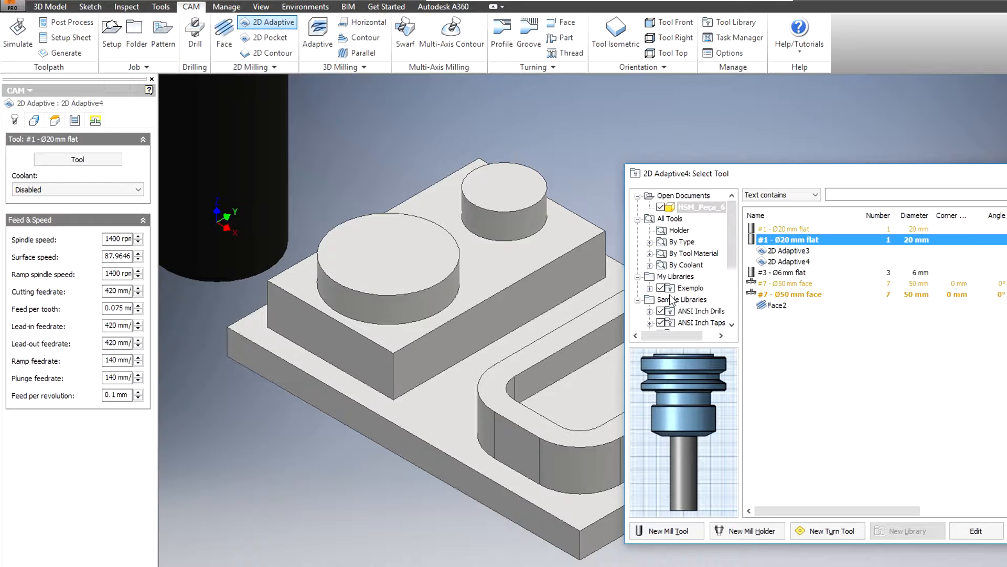
left_click(682, 288)
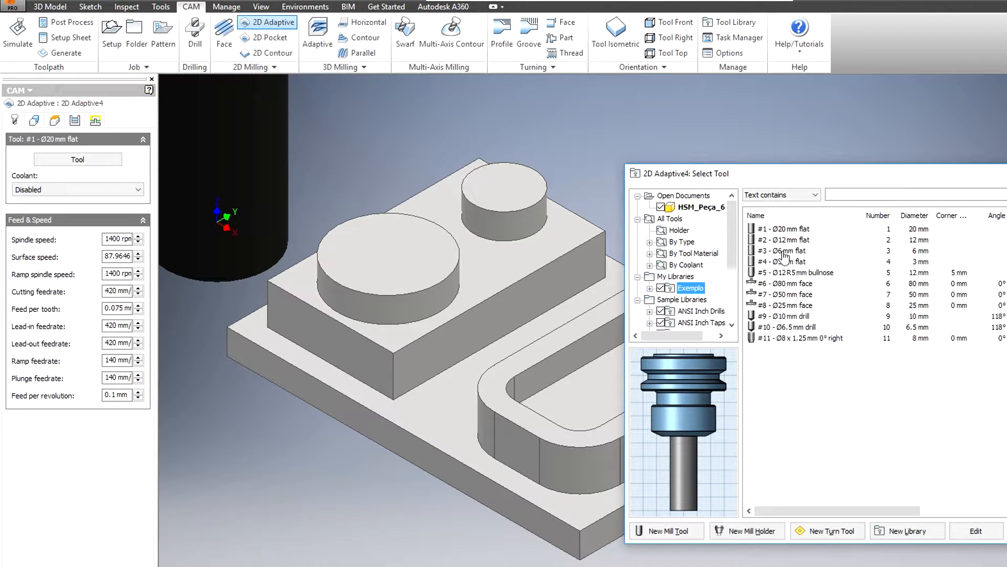
left_click(785, 251)
double_click(785, 251)
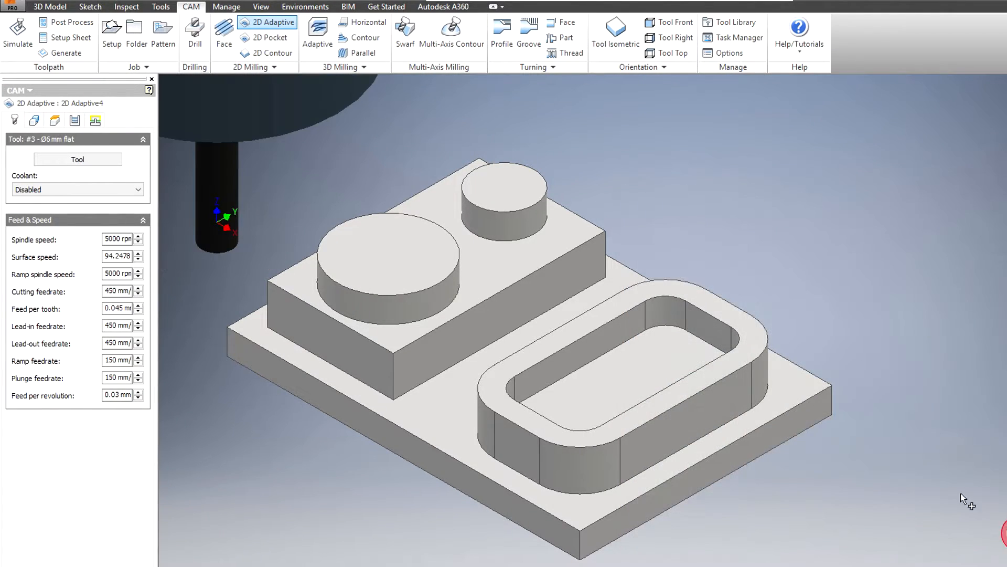
- Measure the gap between the raised block's side face and the facing outer wall of the rounded pocket boss
left_click(161, 6)
left_click(17, 30)
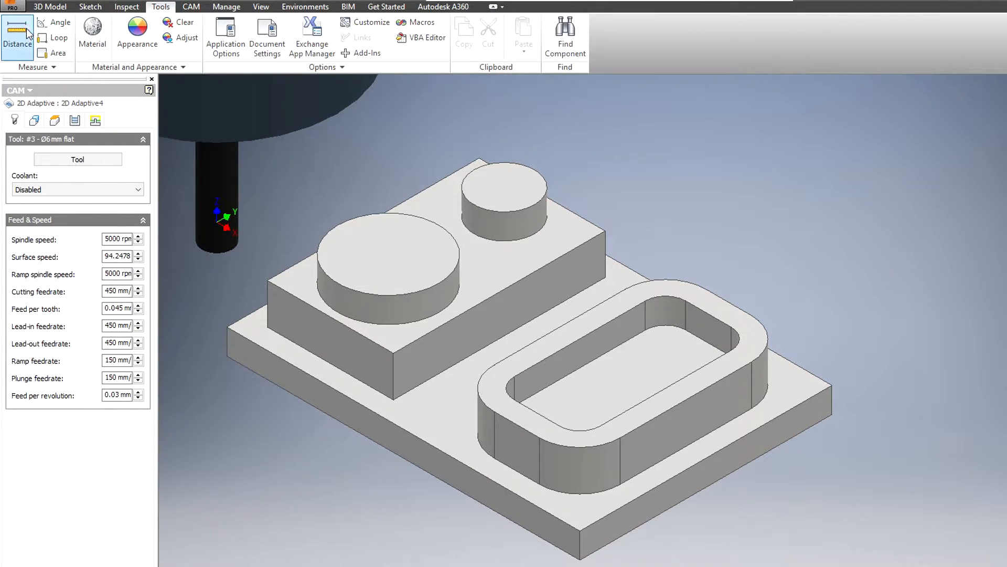
left_click(466, 326)
middle_click_drag(417, 394, 572, 419)
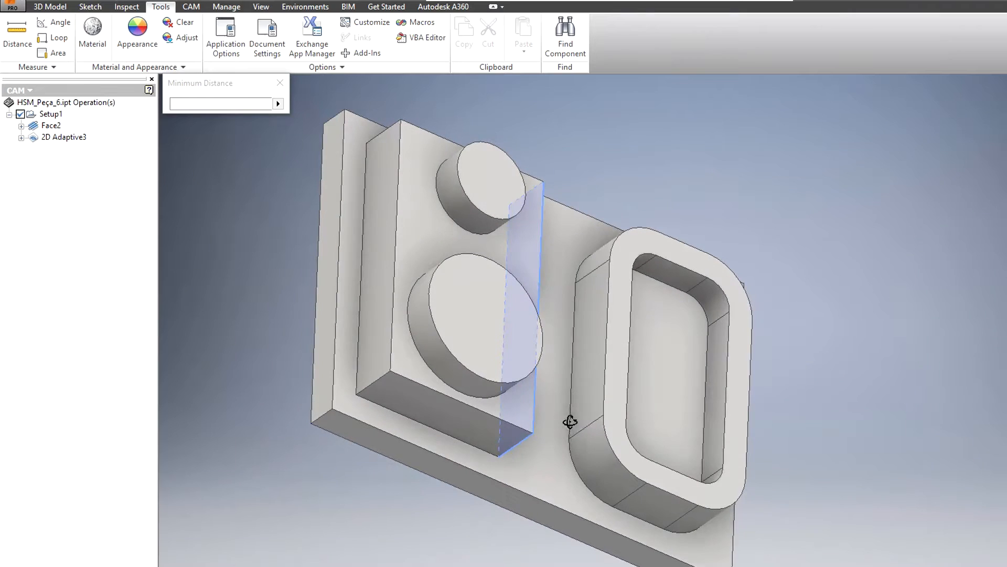
left_click(594, 371)
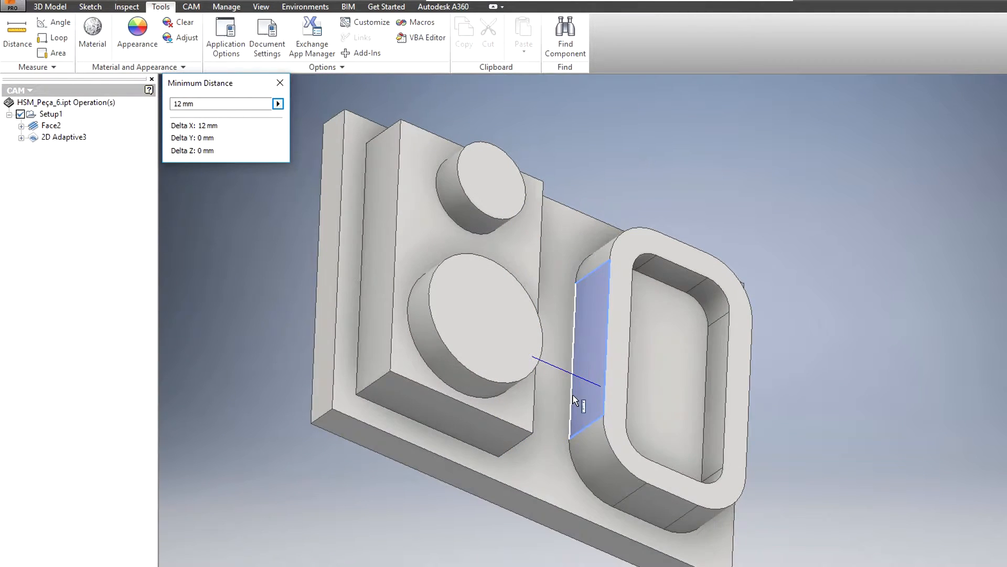
middle_click_drag(561, 402, 476, 358, "shift")
key("F6")
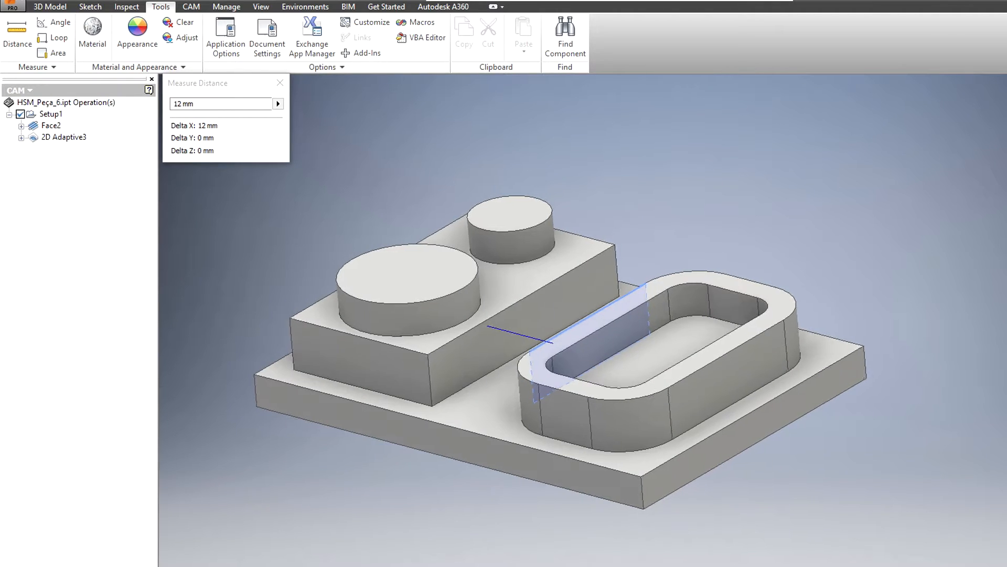
- Create a new 2D Adaptive operation using the #3 - Ø6 mm flat tool from the Exemplo library
left_click(191, 6)
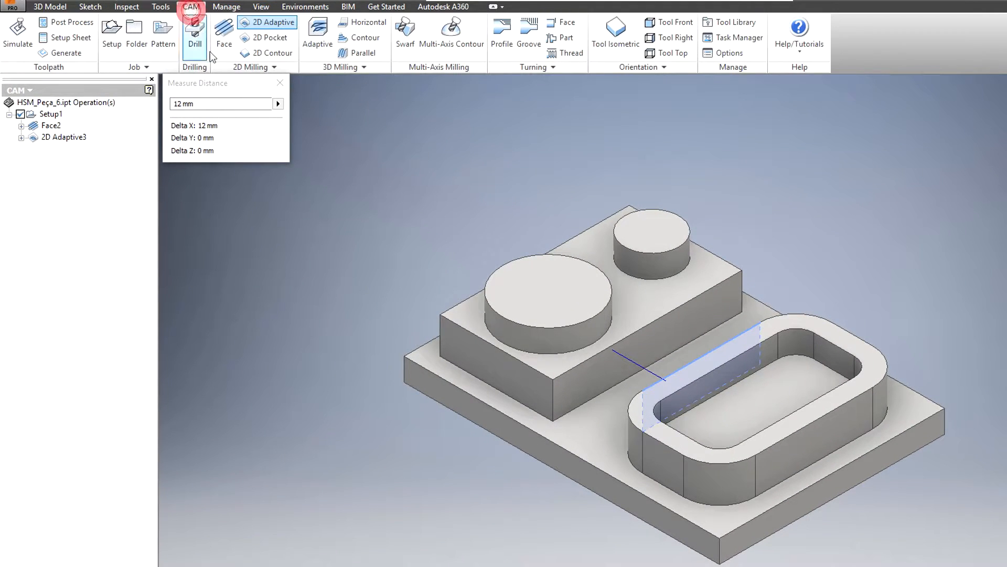
left_click(282, 25)
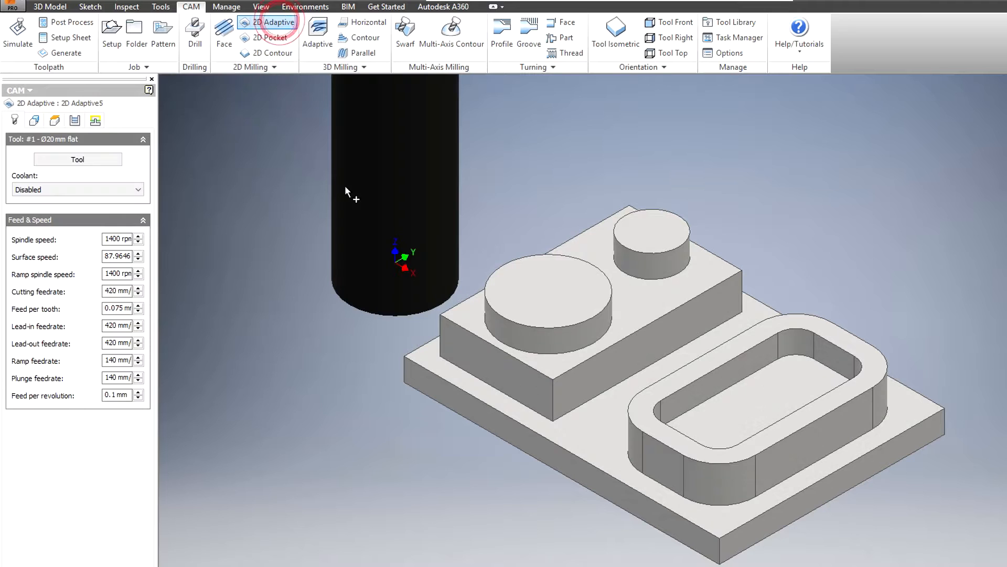
left_click(57, 162)
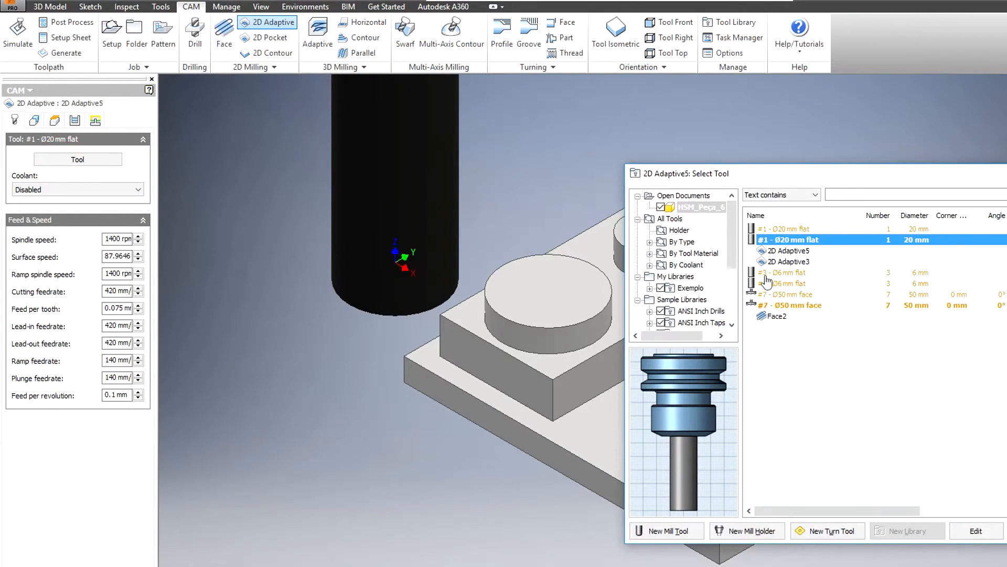
left_click(691, 288)
left_click(782, 251)
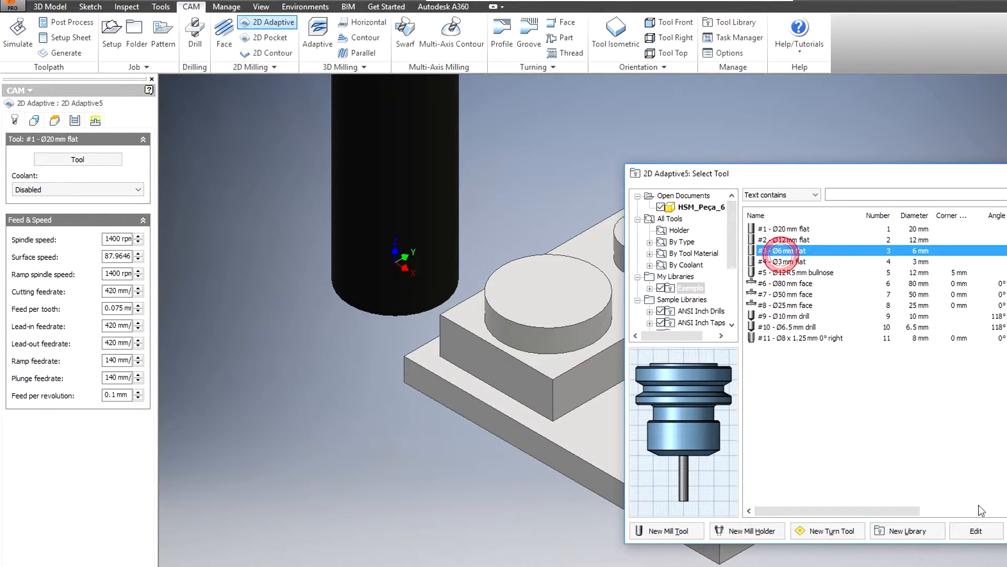
key("Return")
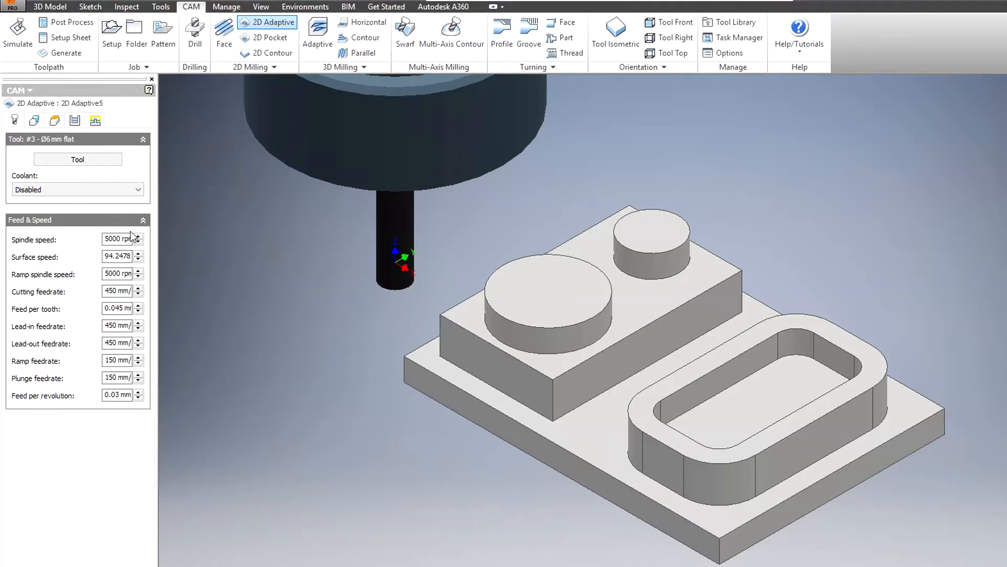
- Select the base plate's upper face around the raised block and the rounded boss as the pocket, and enable stock contours
left_click(34, 120)
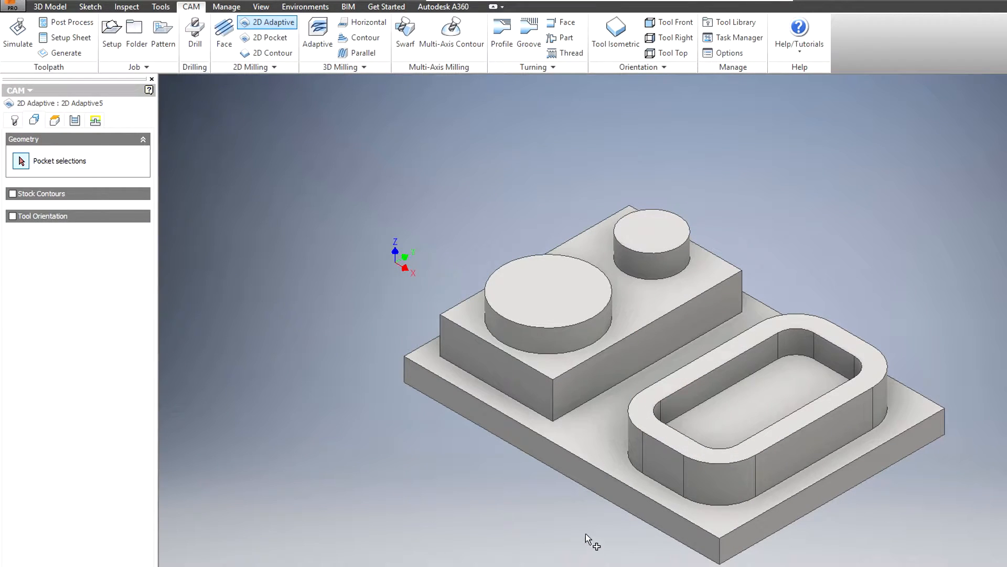
left_click(596, 439)
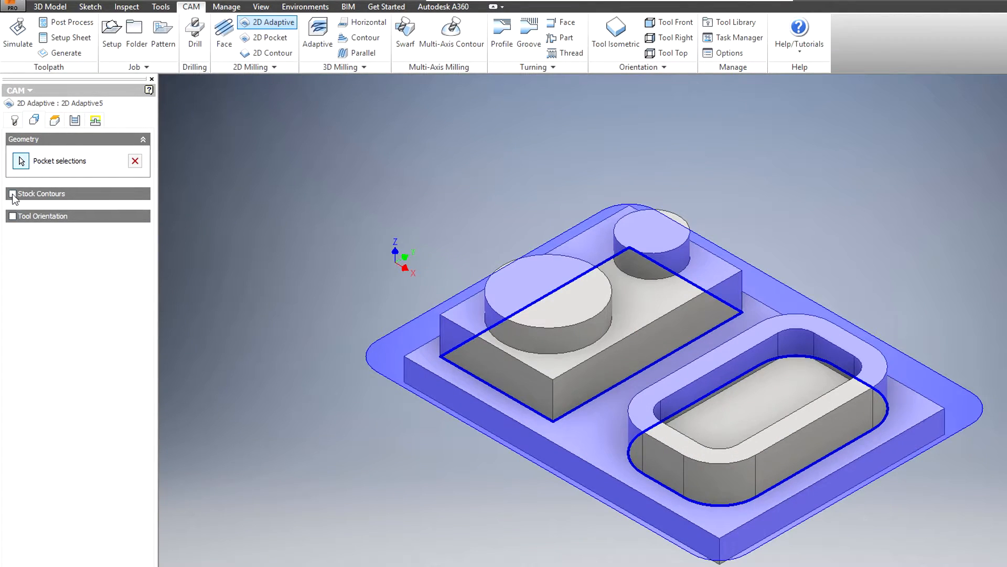
left_click(12, 194)
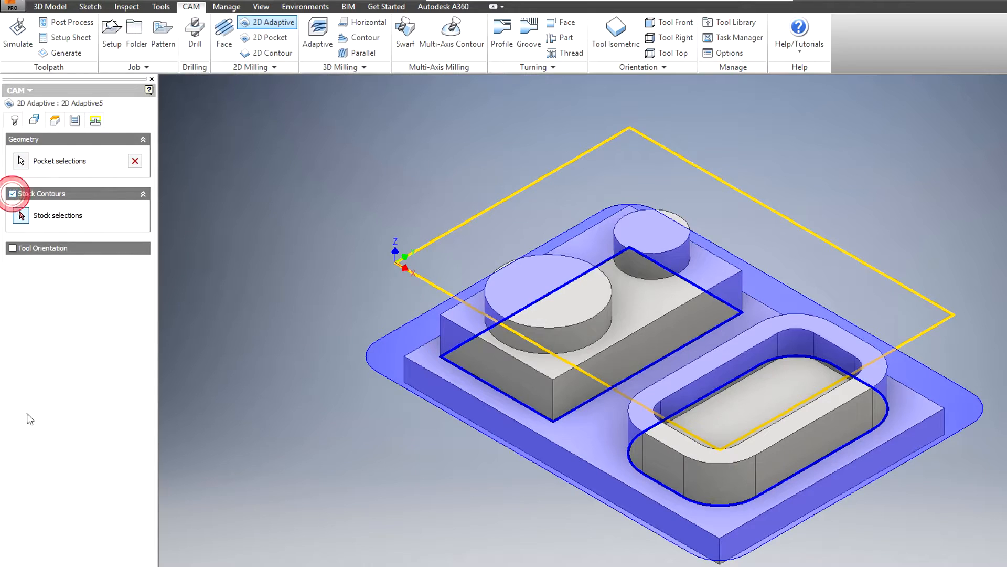
- Set the top height to Selection, referenced to the raised block's upper face level
left_click(54, 120)
left_click(61, 205)
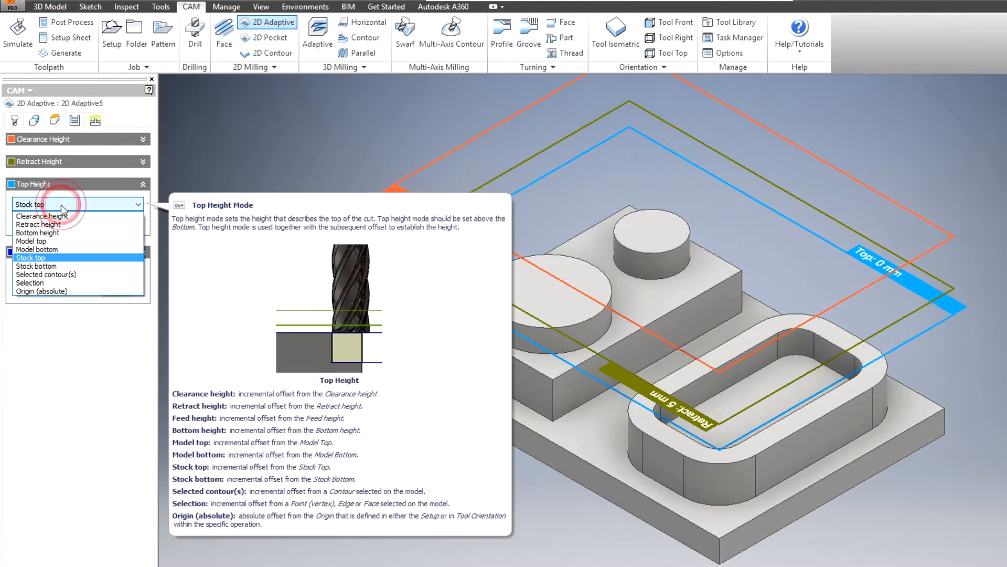
left_click(59, 284)
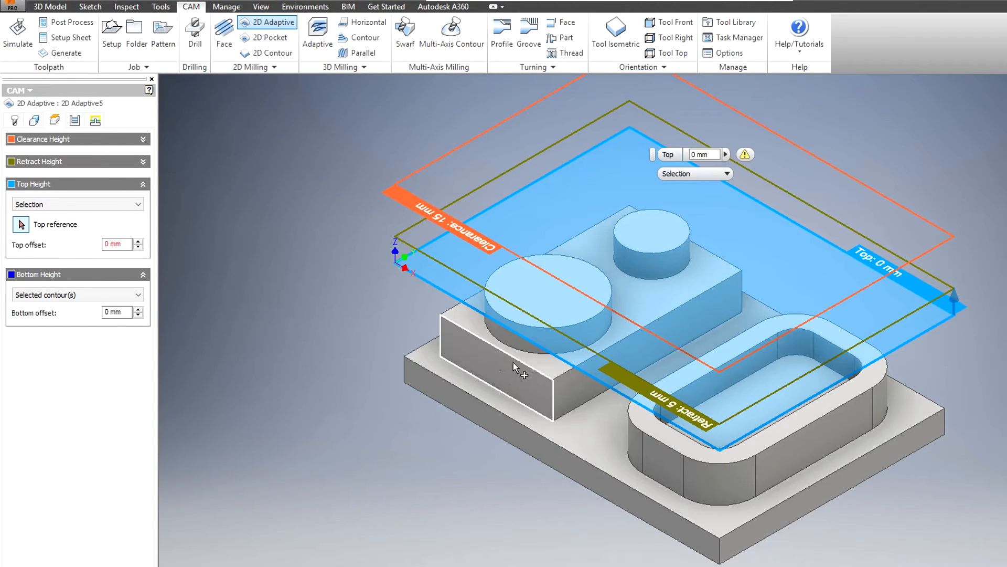
left_click(552, 370)
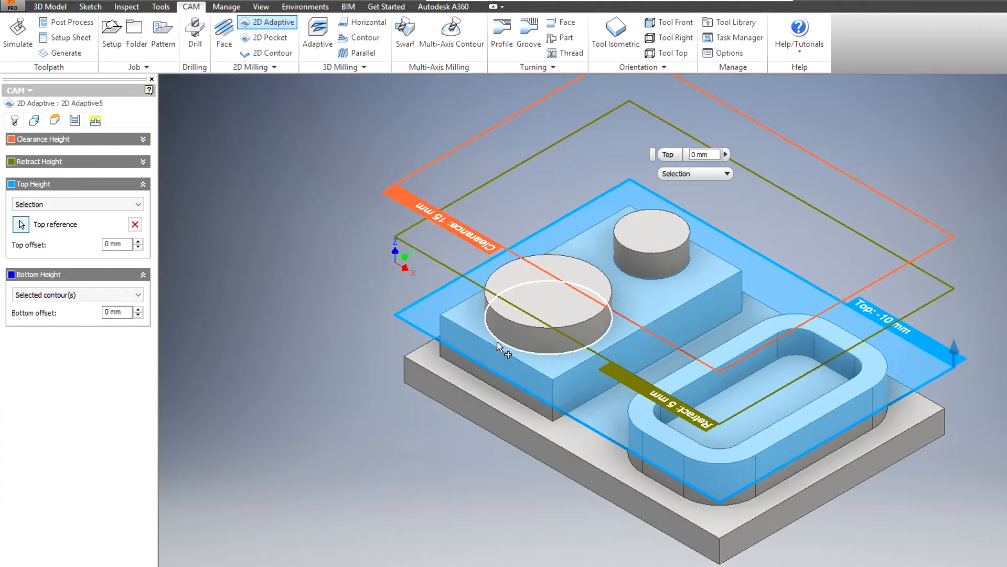
- Set the passes to 3 mm optimal load, 0 mm minimum cutting radius and 0.001 mm tolerance
left_click(75, 120)
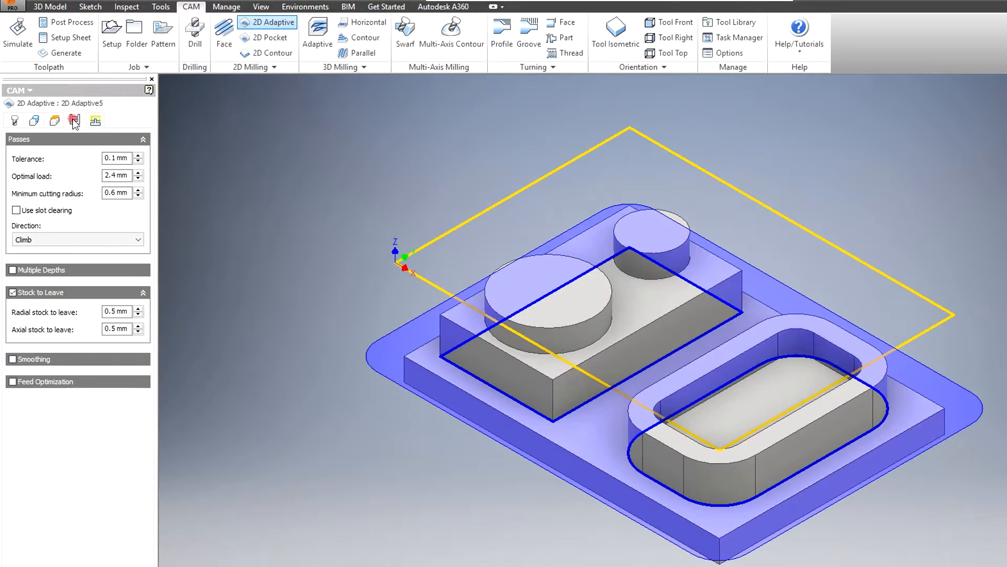
double_click(126, 175)
type("3")
double_click(125, 193)
type("0")
left_click(125, 176)
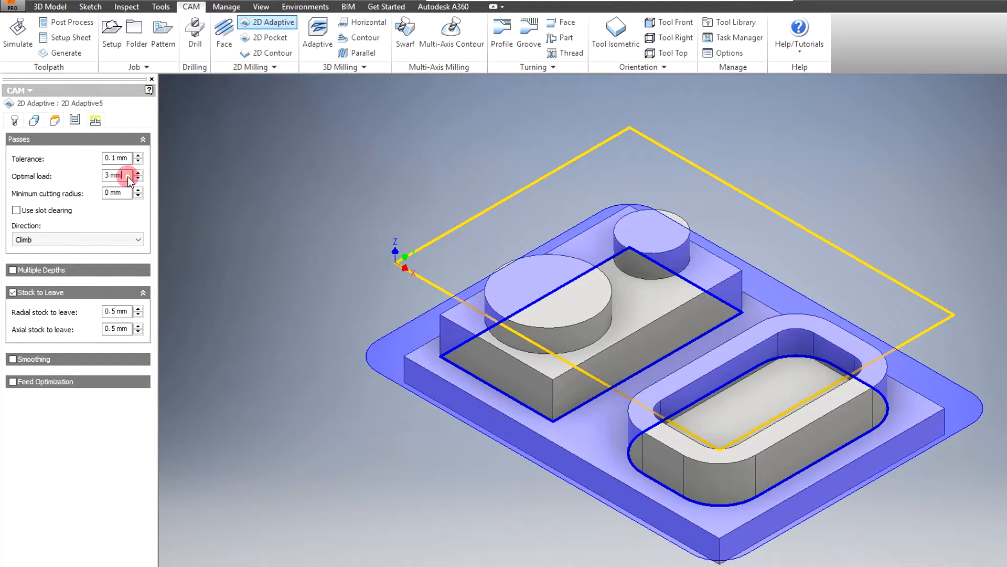
left_click(115, 159)
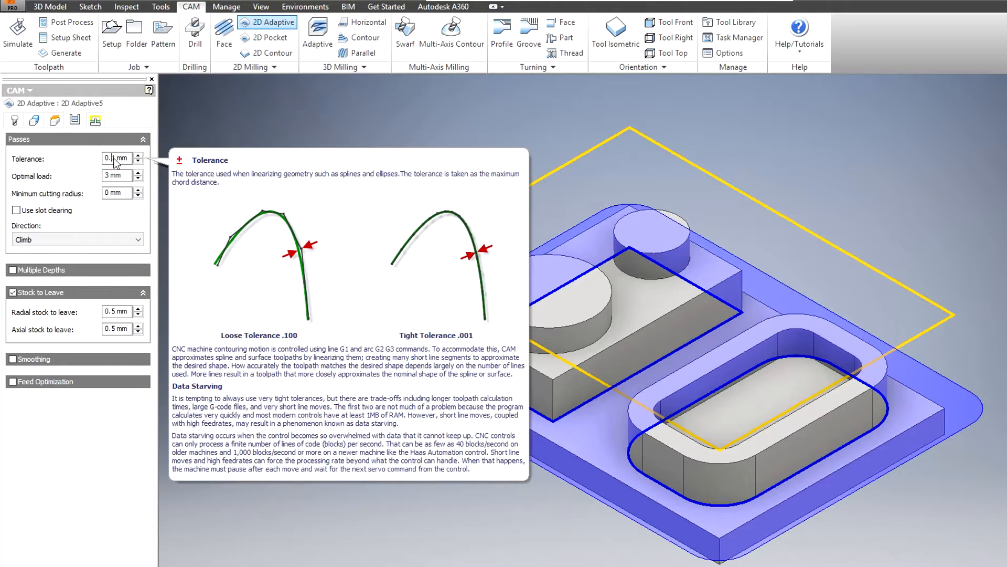
- Enable multiple depths with a 2.5 mm maximum roughing stepdown, set axial stock to leave to 0 mm, and generate the adaptive toolpath
left_click_drag(131, 329, 77, 331)
key("BackSpace")
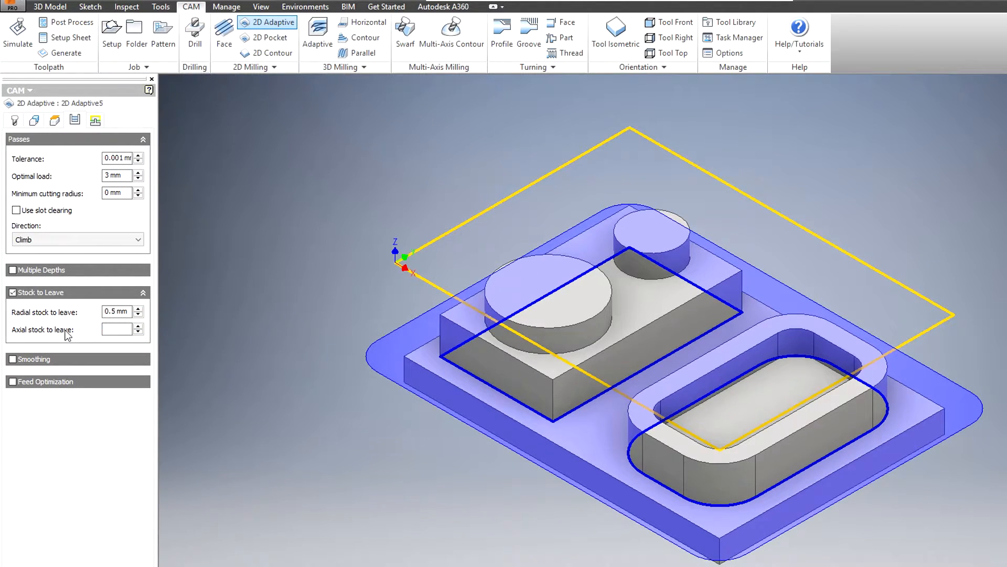
left_click(13, 270)
double_click(116, 289)
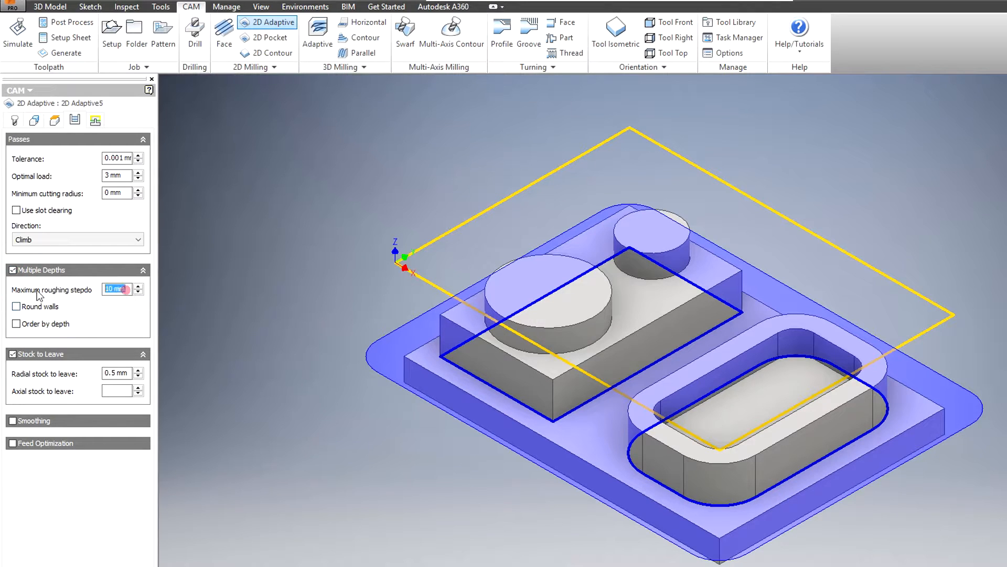
type("2.5")
left_click(95, 120)
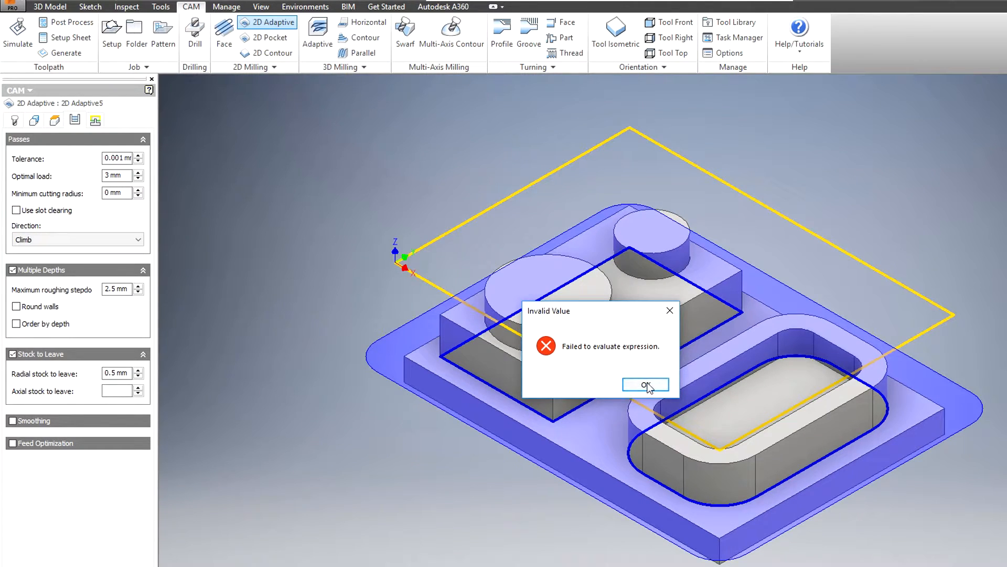
left_click(648, 388)
type("0")
key("Return")
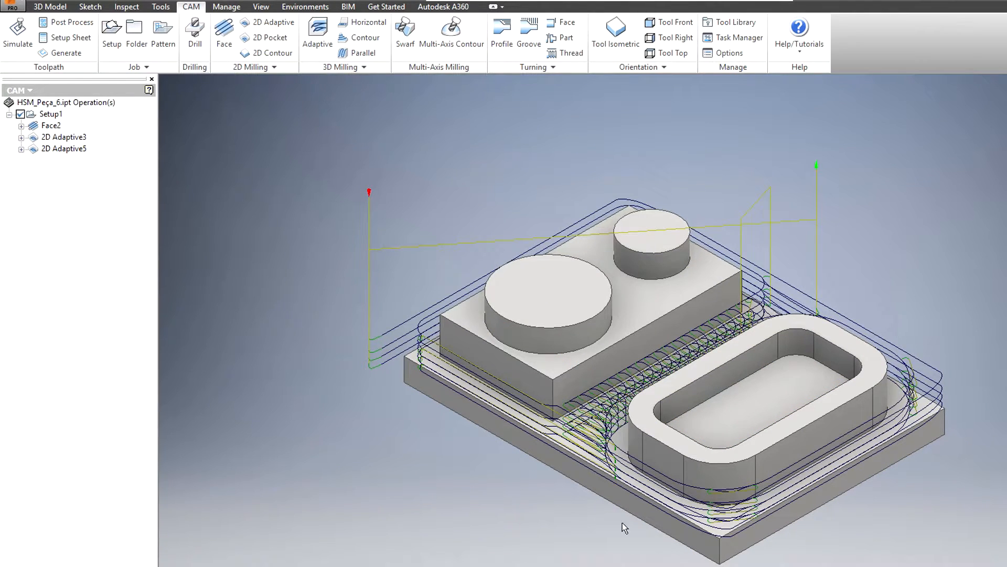
- Examine the new adaptive toolpath around the rounded boss and raised block, and open its simulation
scroll(736, 484, "up", 3)
middle_click_drag(729, 496, 540, 377)
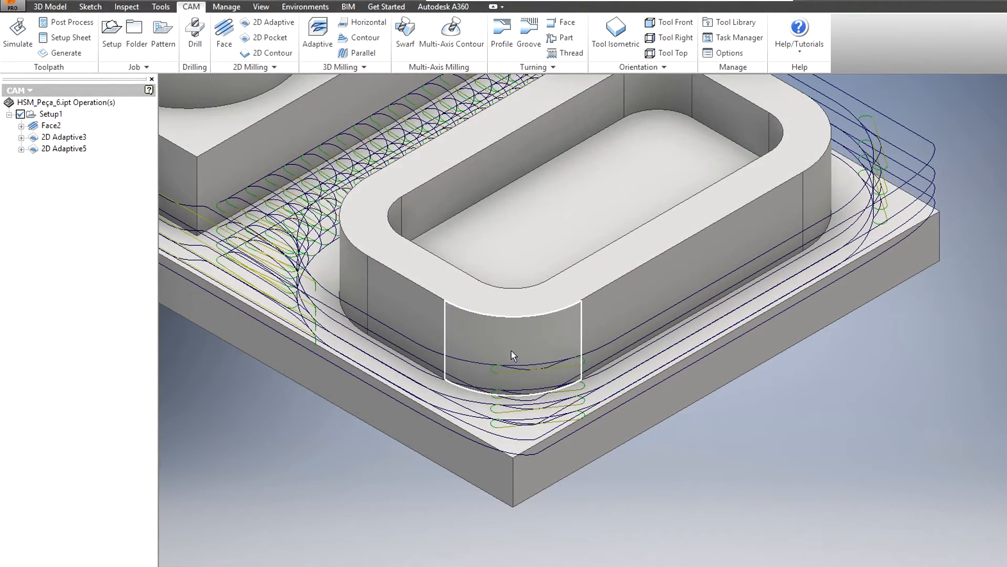
scroll(511, 351, "down", 3)
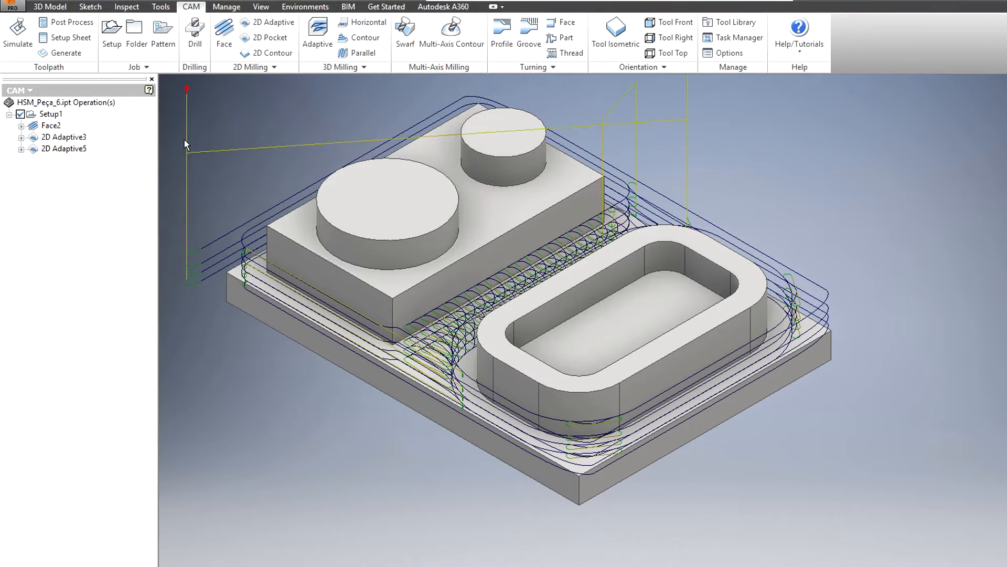
scroll(594, 438, "up", 3)
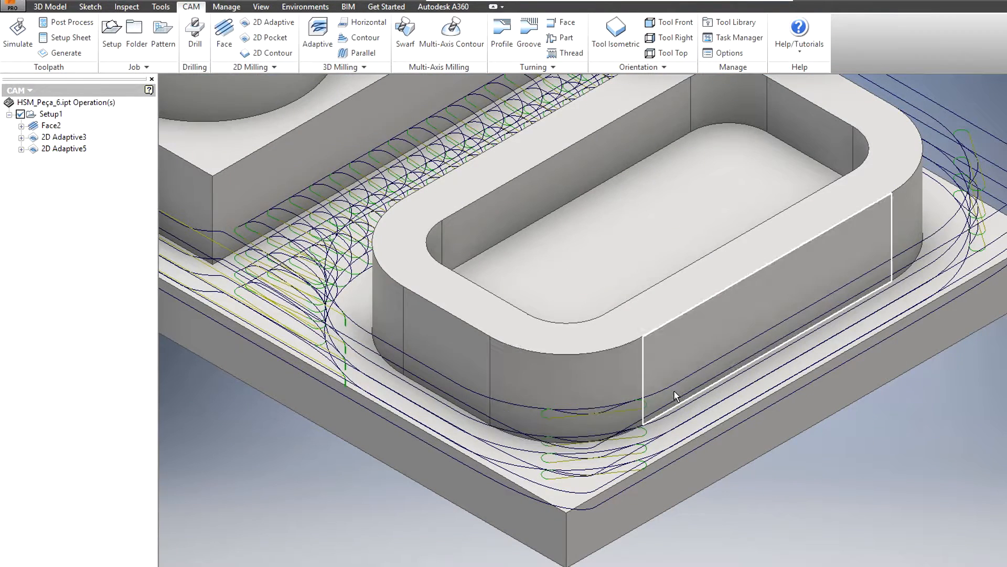
scroll(539, 360, "down", 3)
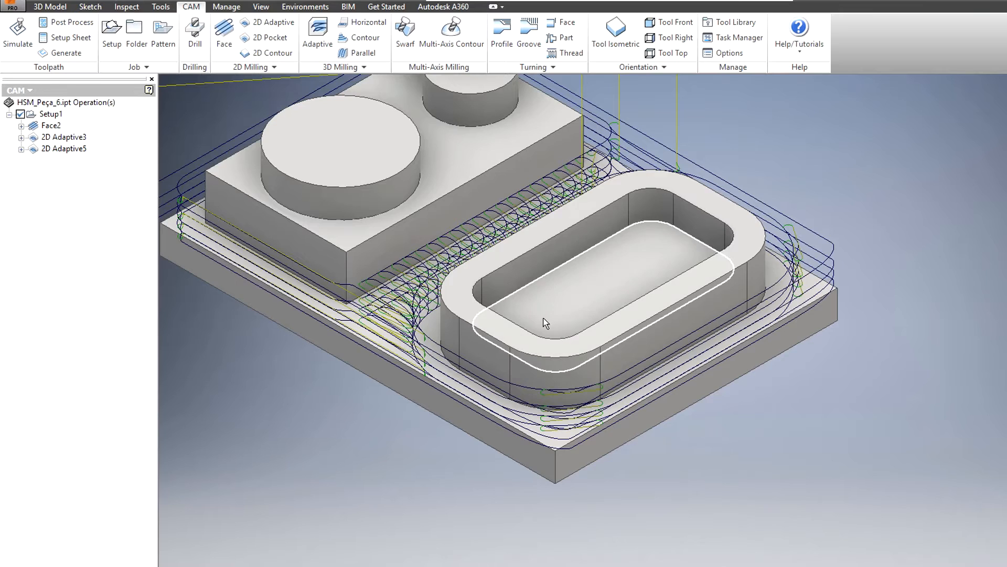
scroll(571, 362, "up", 1)
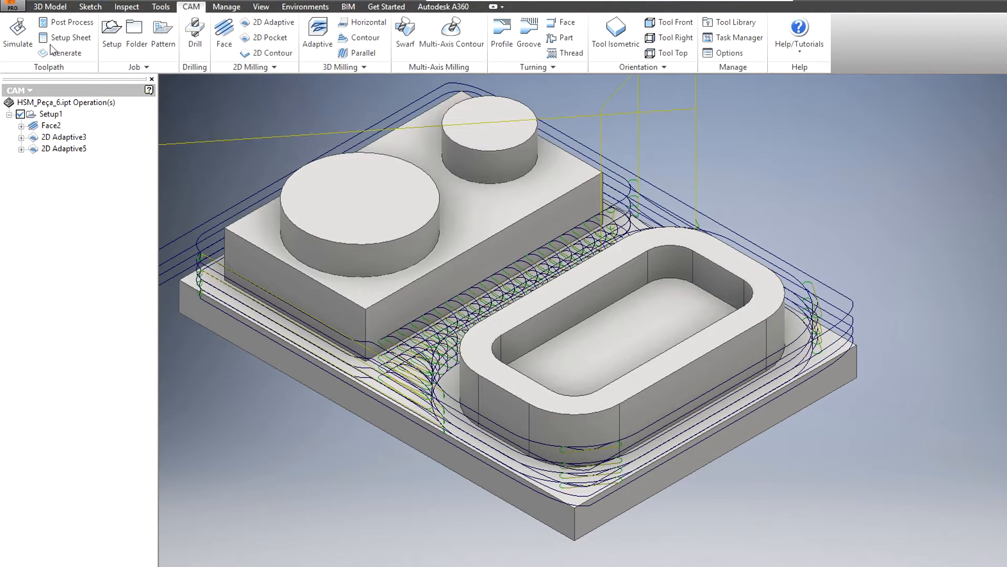
left_click(19, 39)
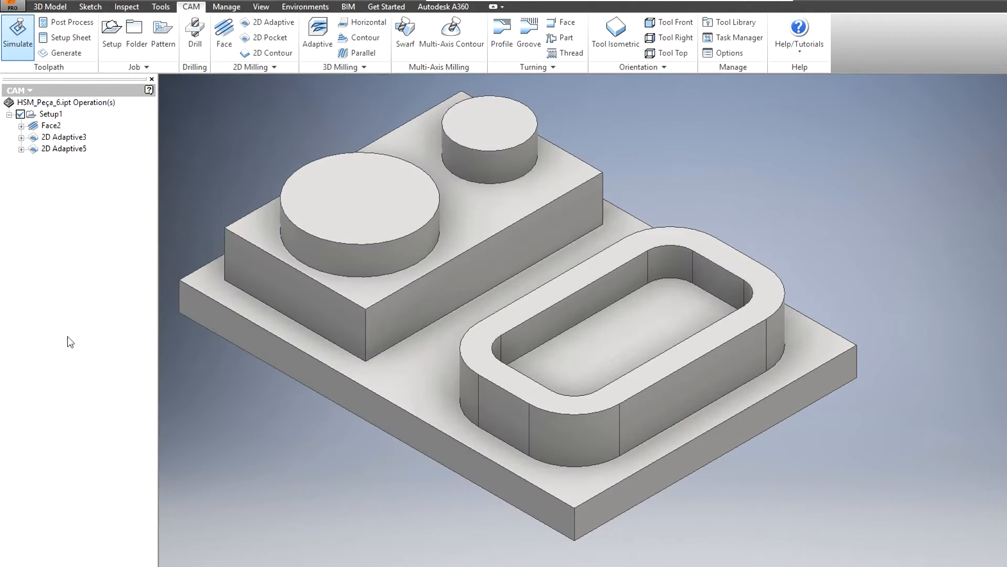
- Edit the base plate's 2D Adaptive operation, set its optimal load to 4 mm, and regenerate the toolpath
double_click(34, 148)
left_click(75, 120)
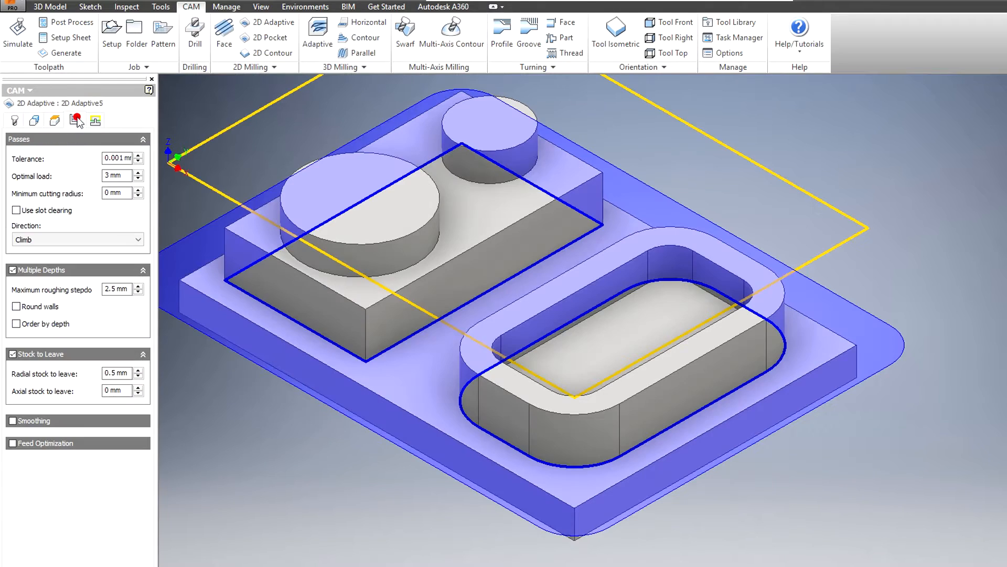
left_click(124, 177)
type("4")
left_click(115, 193)
key("Return")
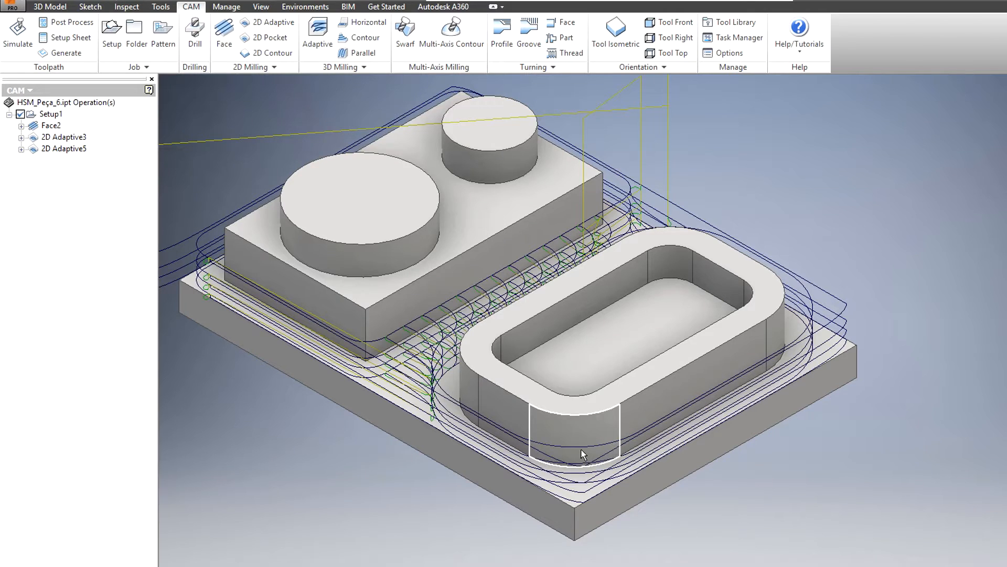
- Examine the regenerated toolpath around the corners of the rounded boss
scroll(576, 454, "up", 5)
scroll(577, 454, "down", 5)
scroll(480, 429, "up", 2)
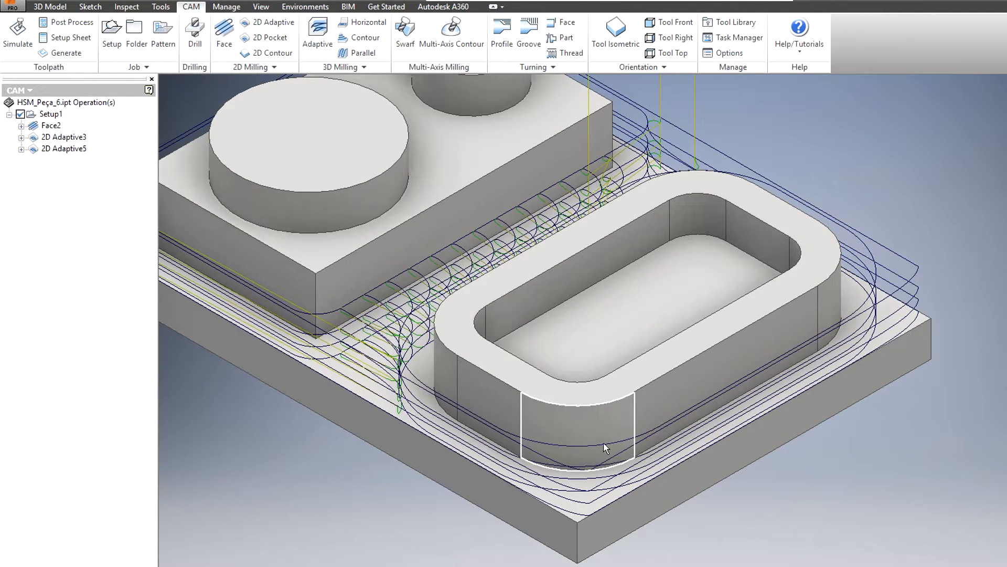
scroll(447, 323, "up", 3)
scroll(455, 332, "down", 2)
scroll(455, 331, "down", 3)
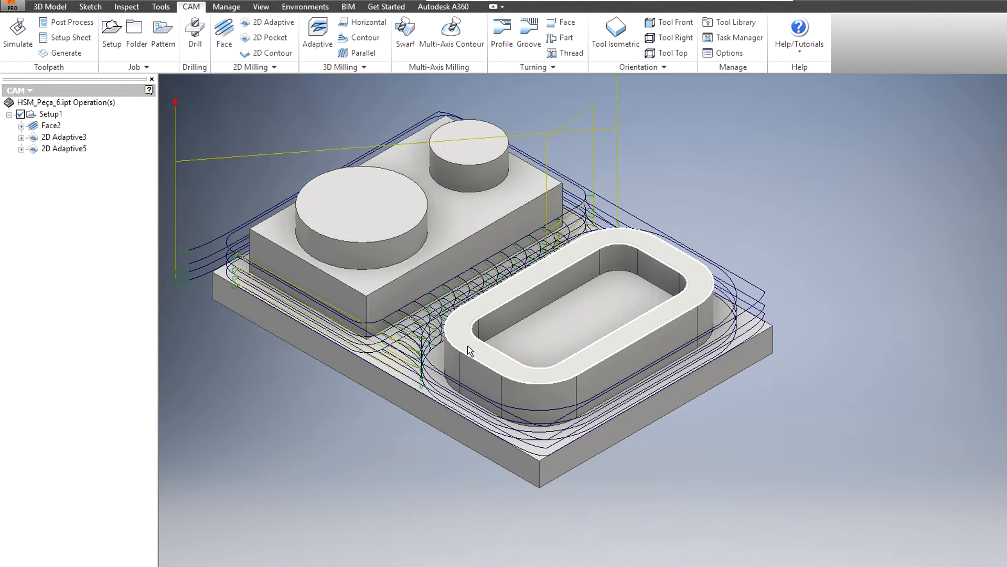
middle_click_drag(465, 346, 464, 390)
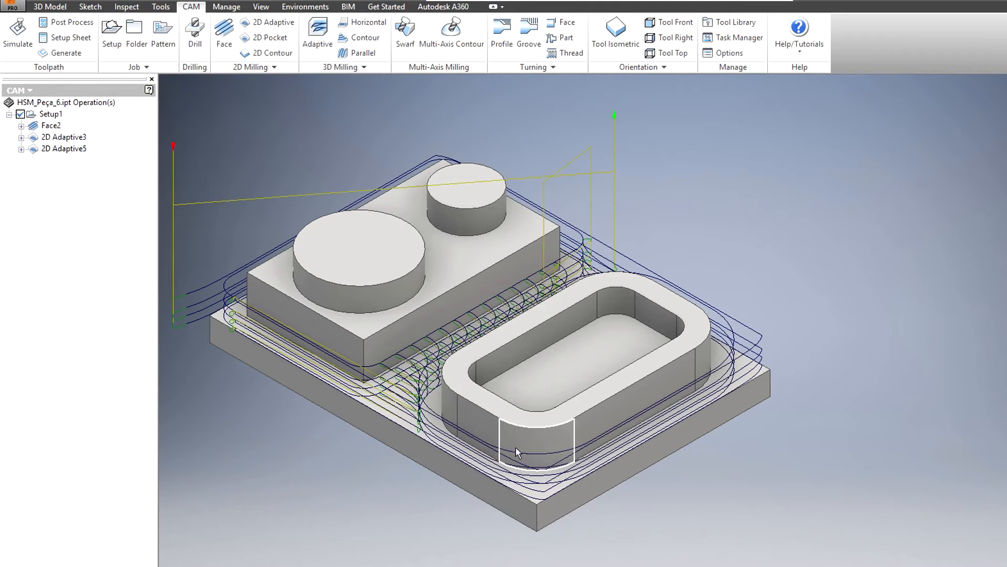
- Set the optimal load of the base plate's 2D Adaptive operation to 3.5 mm and regenerate it
double_click(34, 149)
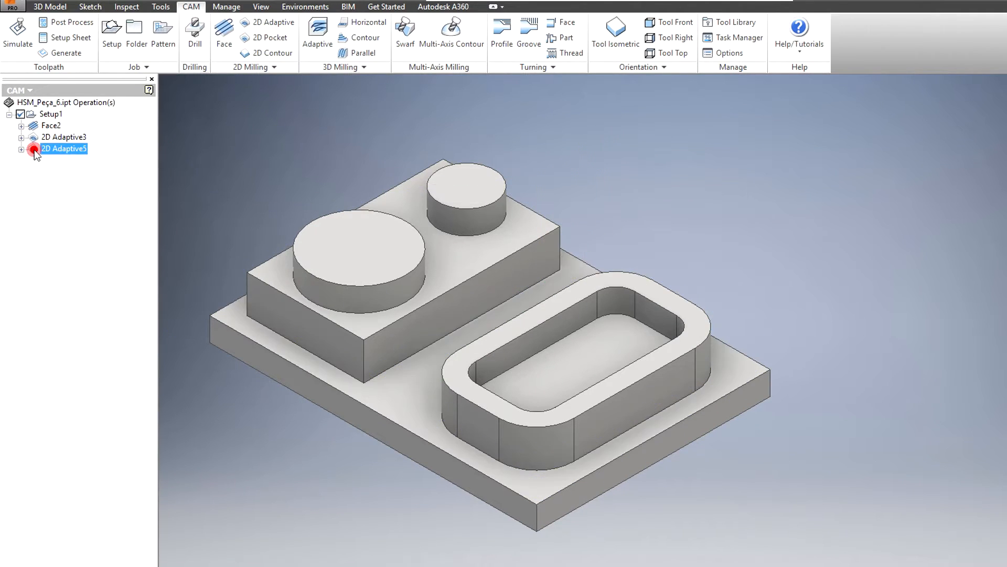
left_click(76, 119)
left_click(116, 175)
type("3.5")
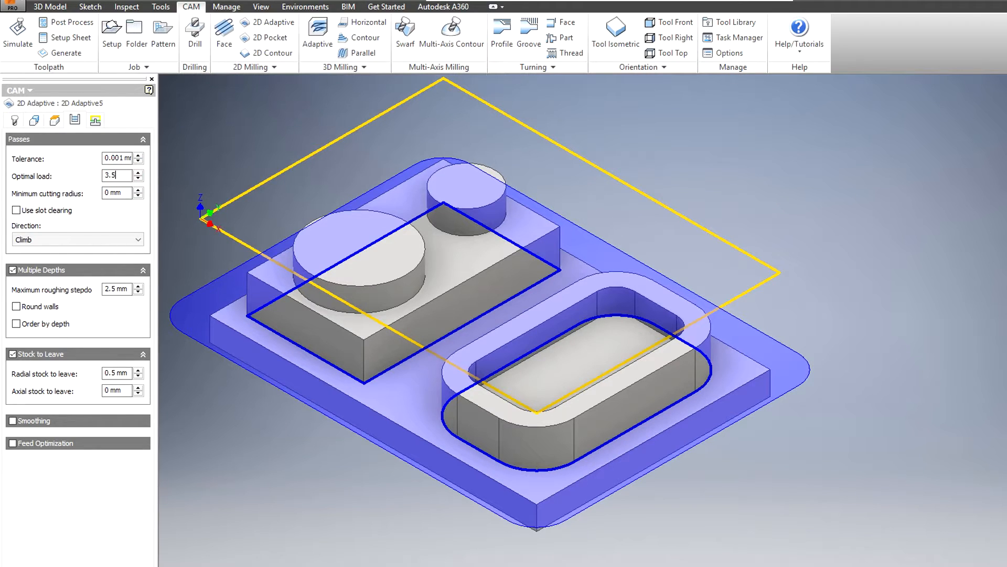
left_click(126, 195)
key("Return")
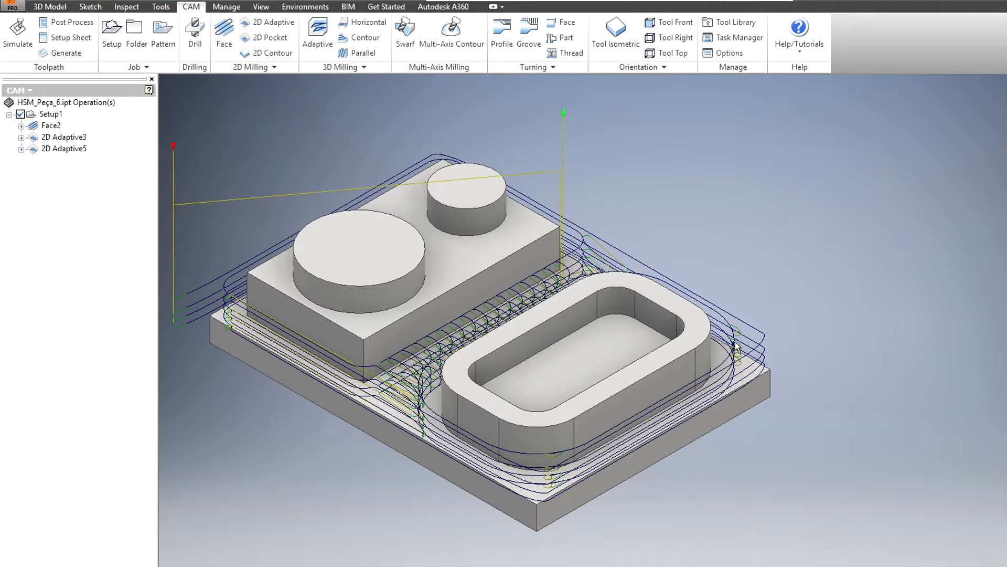
- Set the optimal load of 2D Adaptive5 to 4 mm and generate its toolpath again
double_click(32, 150)
left_click(75, 120)
double_click(119, 175)
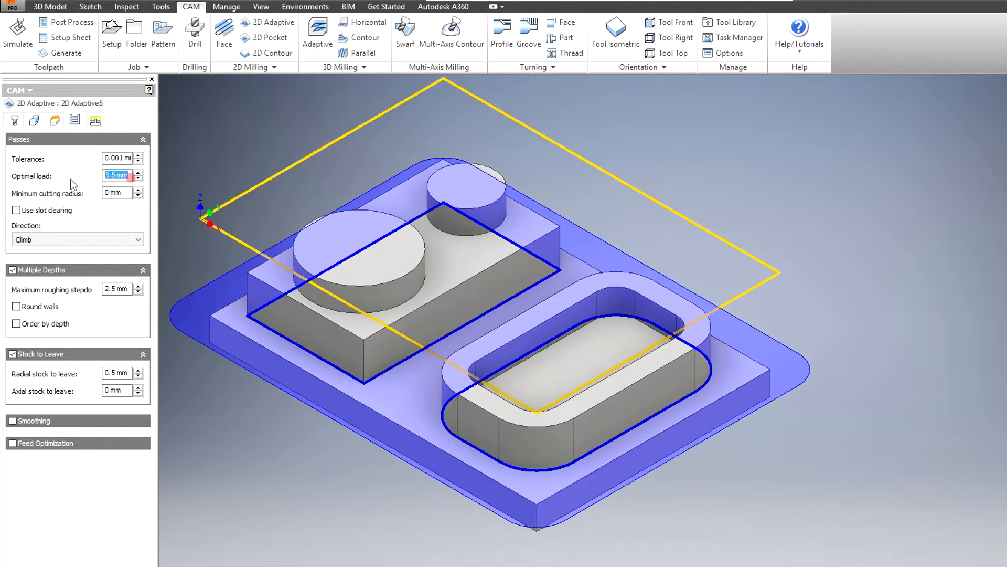
type("4")
key("Return")
left_click(35, 152)
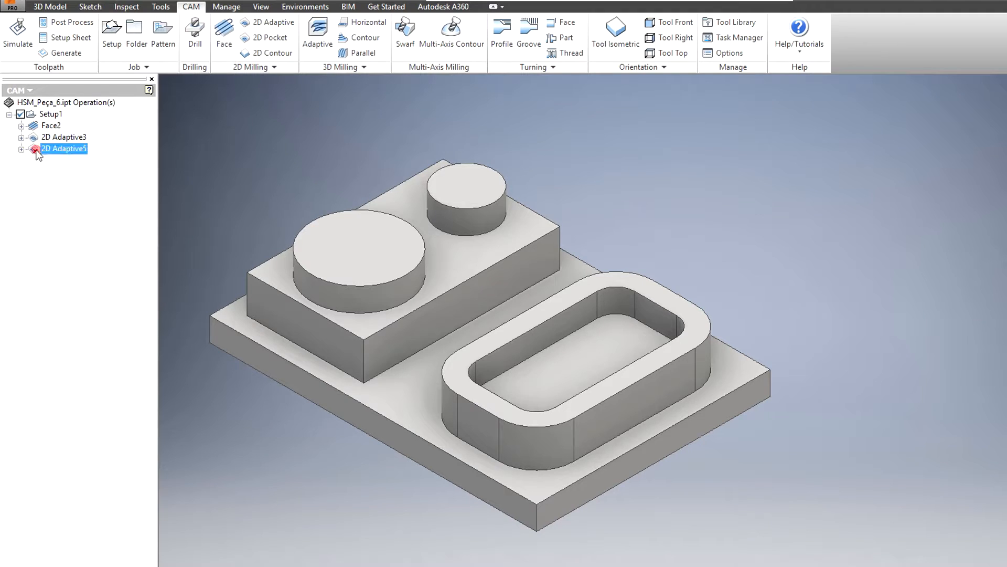
left_click(53, 54)
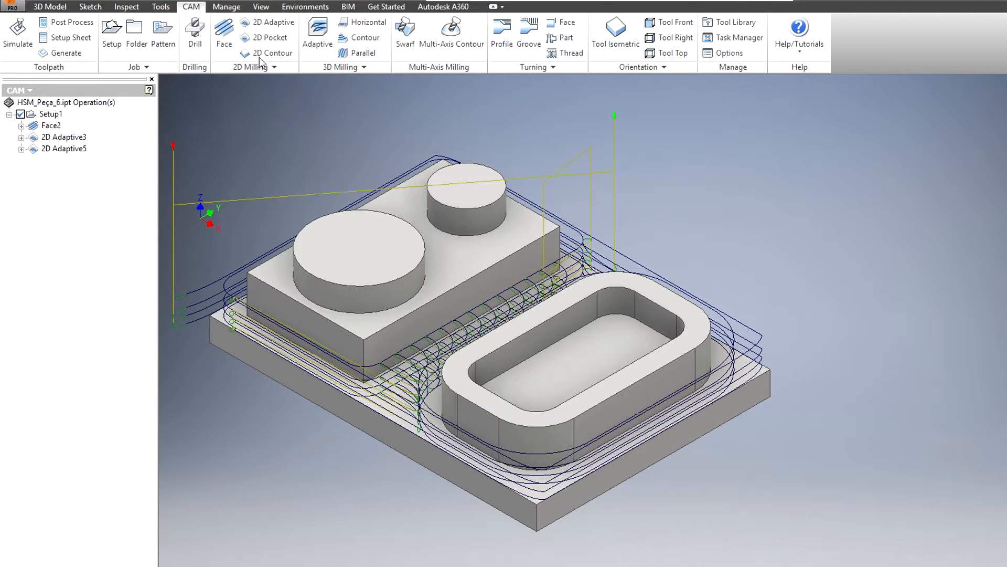
- Create a 2D Pocket operation on the rounded boss's pocket floor, with the top height set to Selection at the boss's upper face
left_click(271, 38)
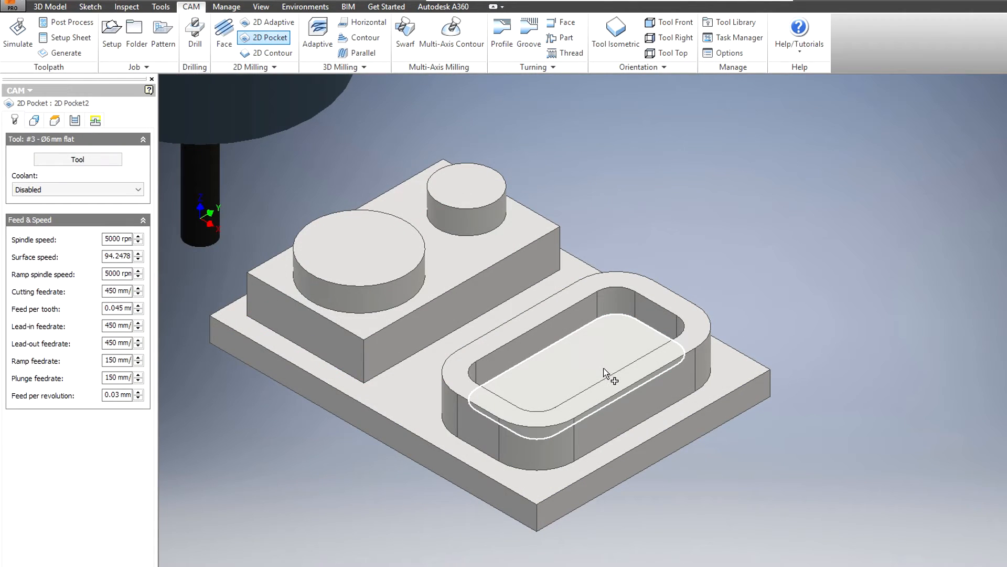
left_click(603, 368)
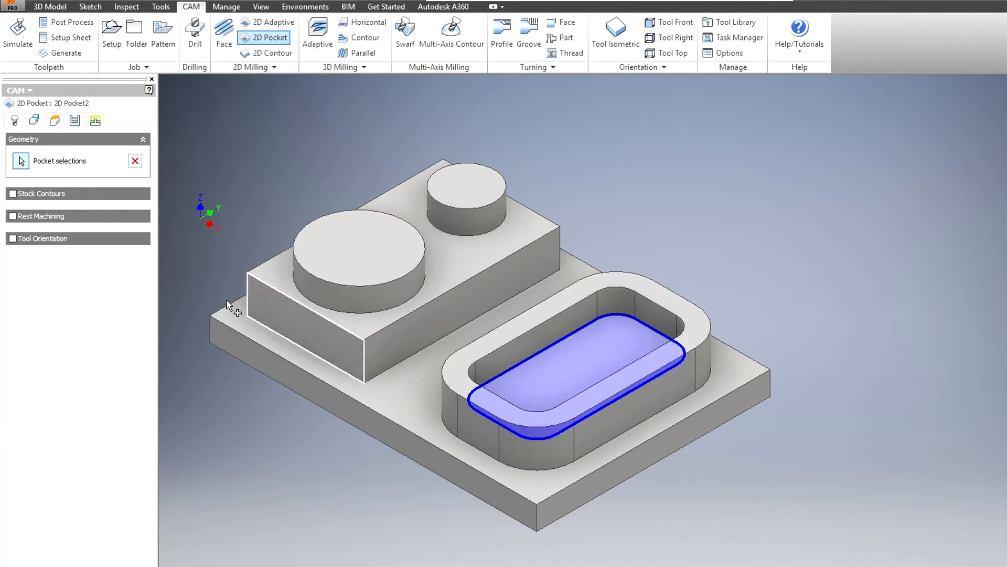
left_click(52, 120)
left_click(61, 226)
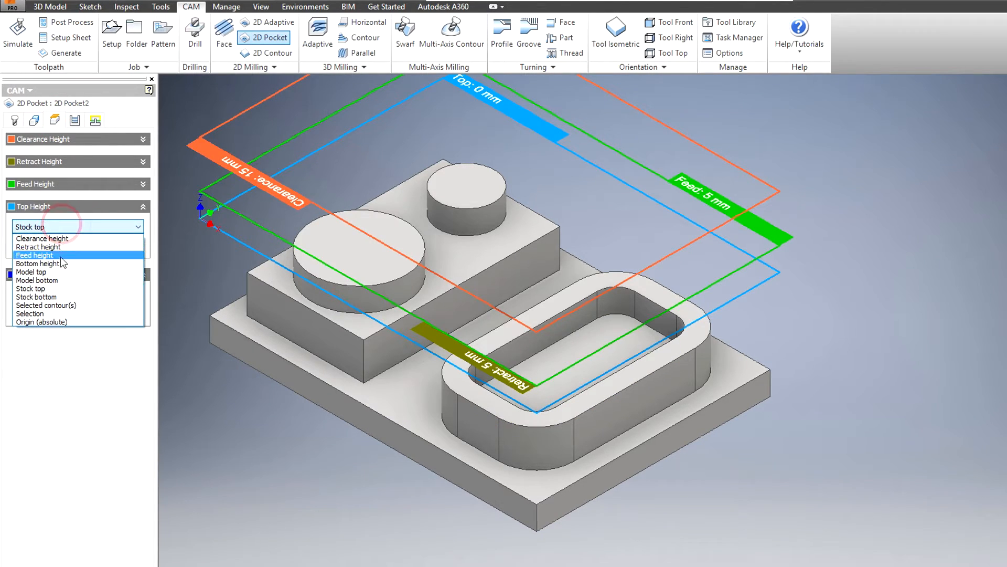
left_click(47, 313)
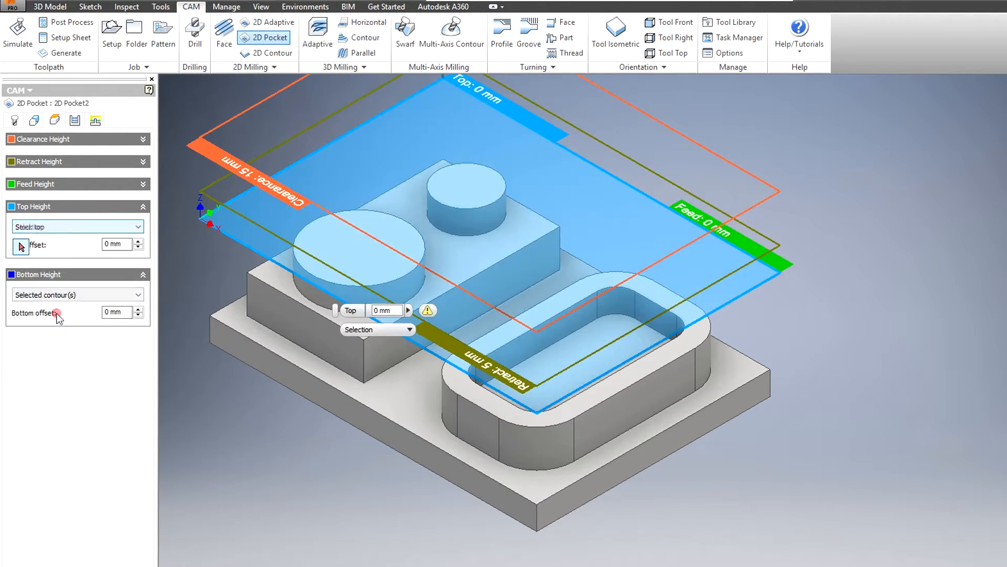
left_click(456, 390)
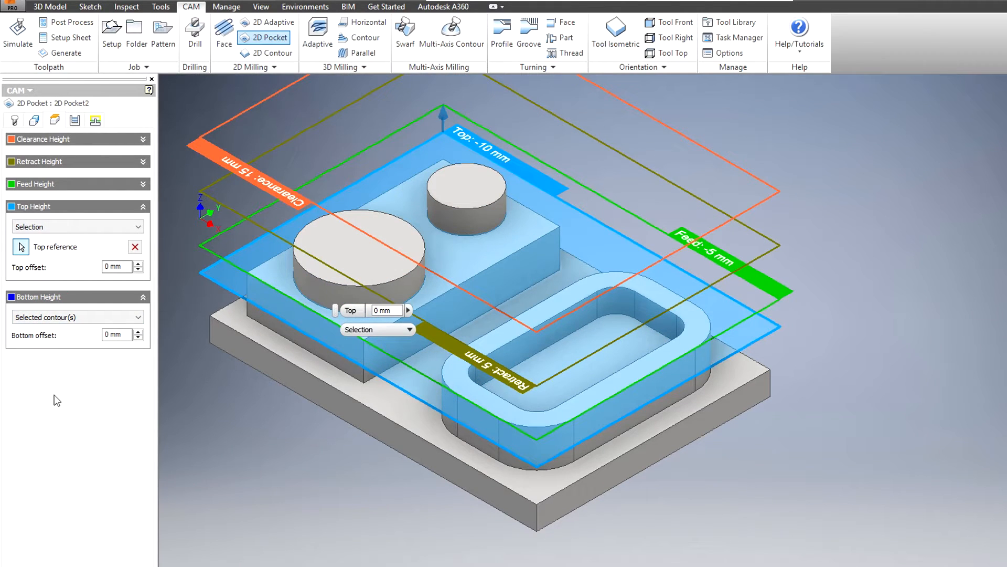
- Set the pocket passes to 0.001 mm tolerance and 3 mm maximum stepover
left_click(74, 121)
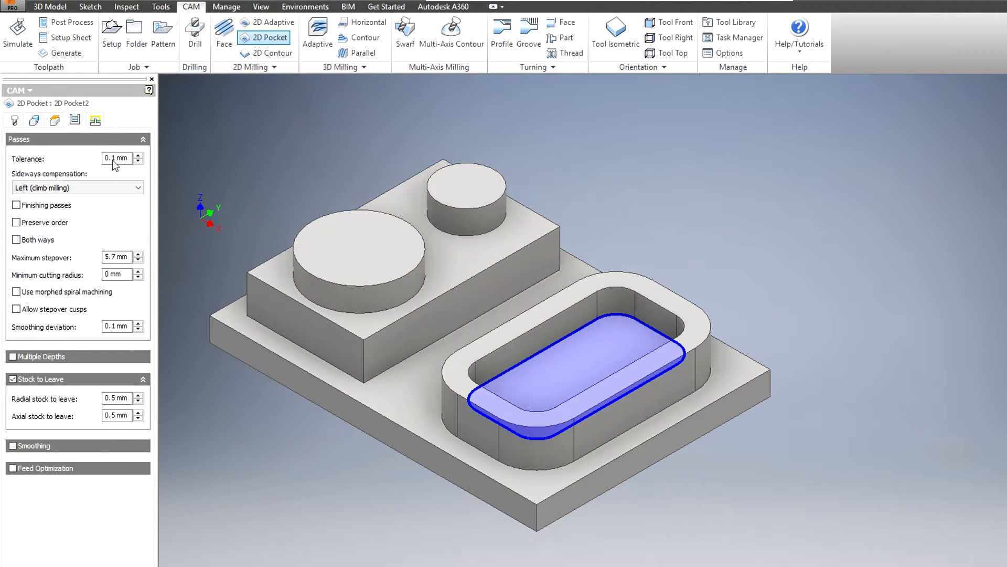
left_click(113, 159)
left_click(126, 259)
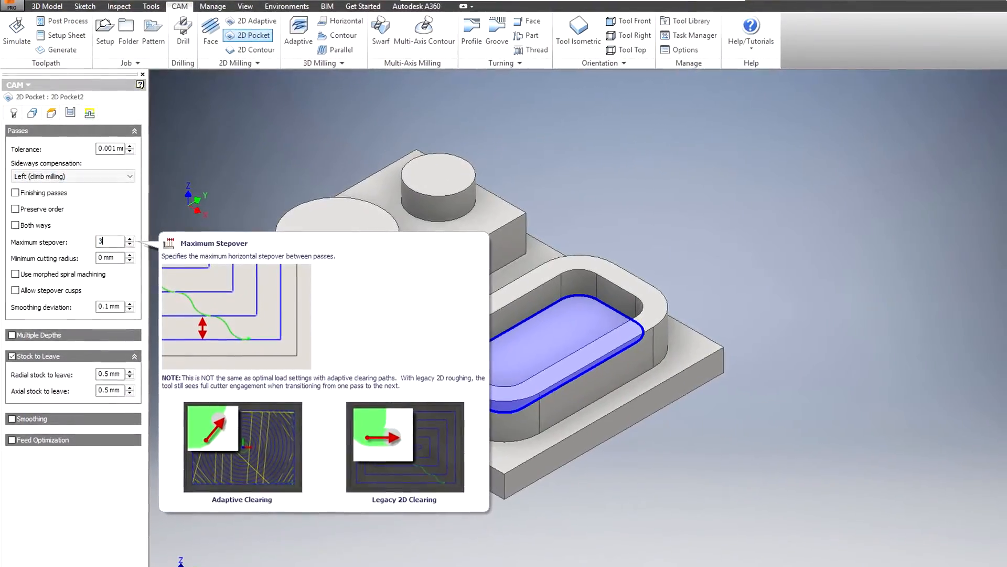
type("3")
left_click(122, 261)
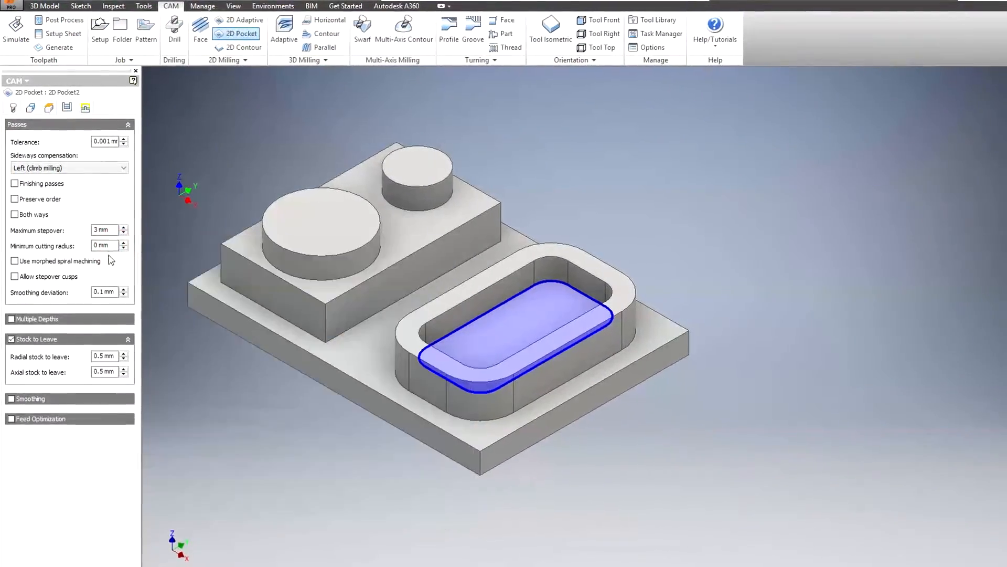
- Enable multiple depths with a 2 mm roughing stepdown, set axial stock to leave to 0 mm, and generate the pocket toolpath
left_click(14, 322)
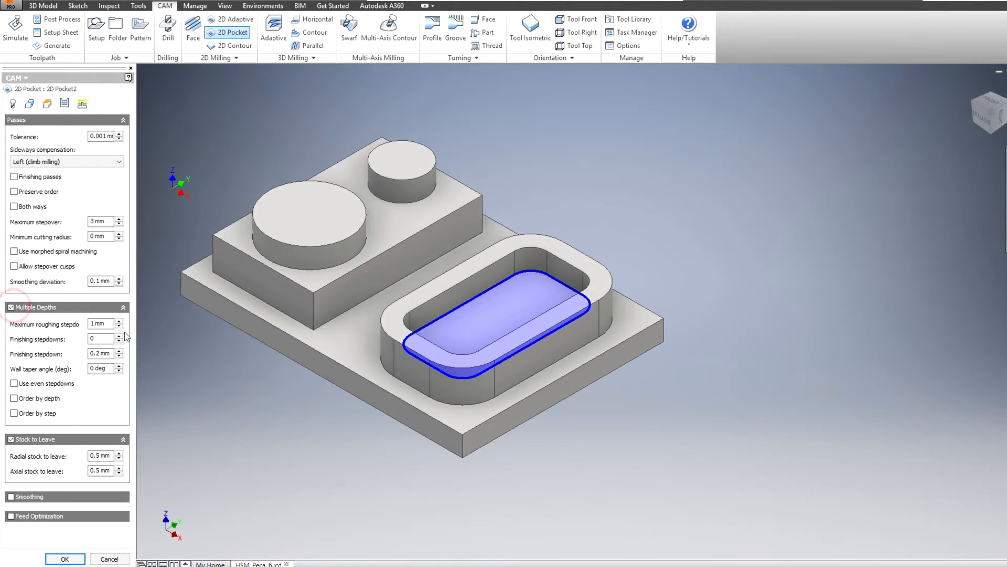
type("2")
left_click(98, 340)
double_click(100, 471)
type("0")
left_click(106, 459)
left_click(77, 559)
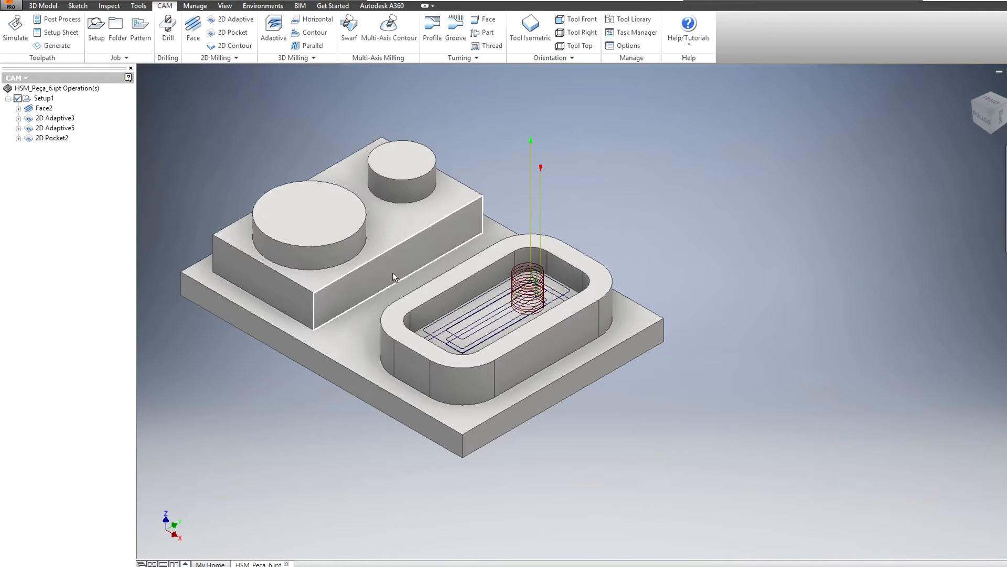
scroll(556, 299, "up", 3)
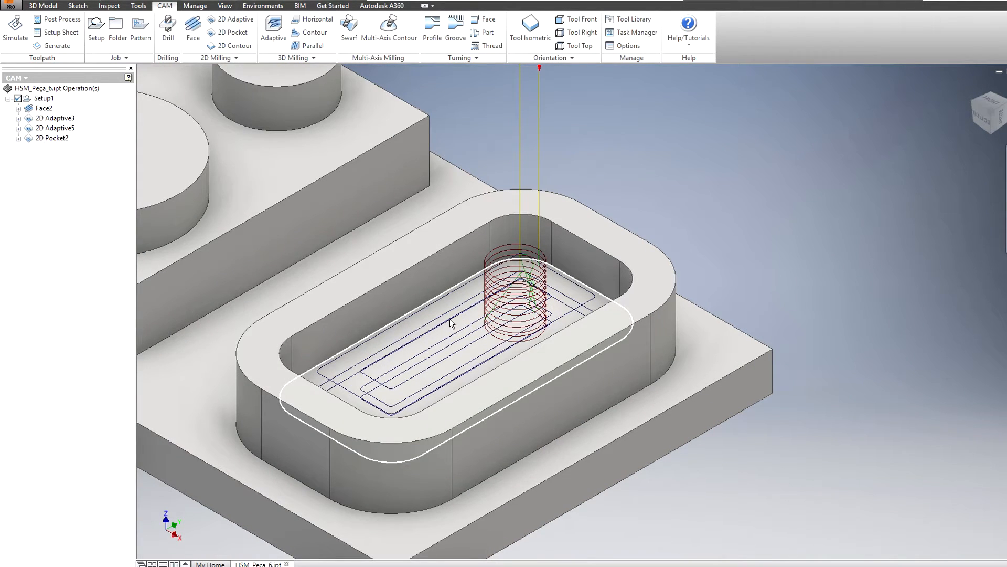
scroll(471, 316, "down", 5)
scroll(410, 337, "up", 5)
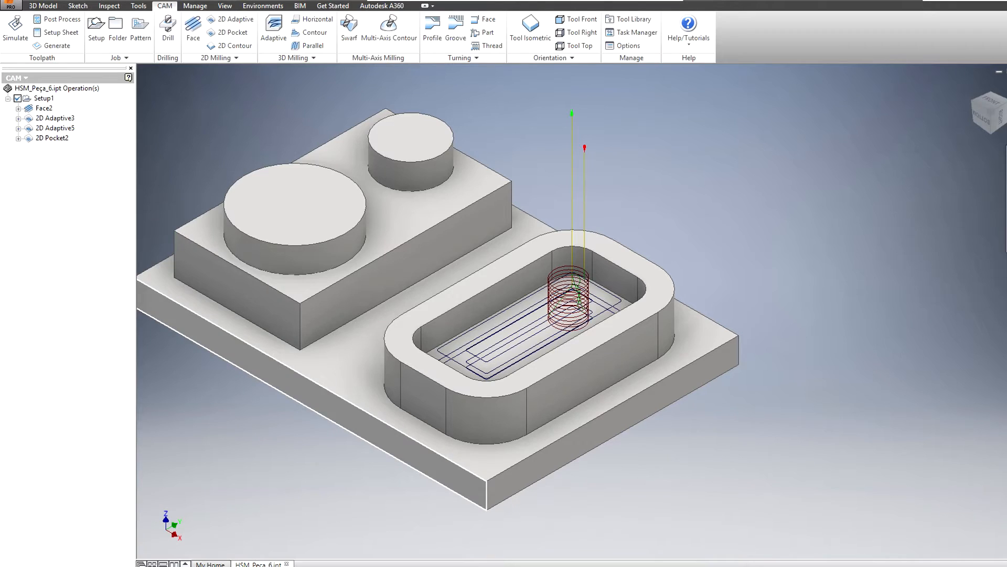
- Create a Bore operation on the outer cylindrical faces of the large and small round bosses
left_click(57, 173)
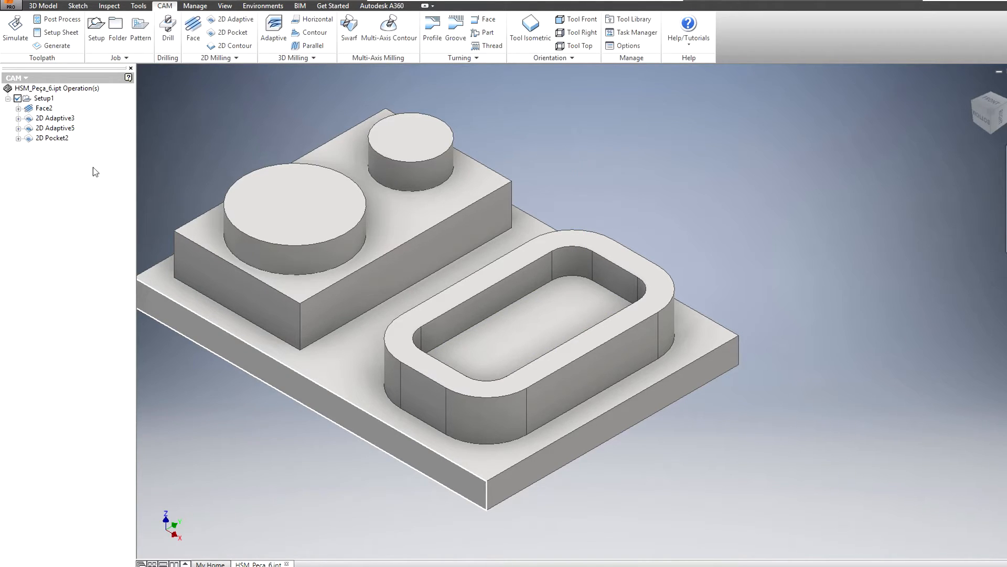
left_click(235, 57)
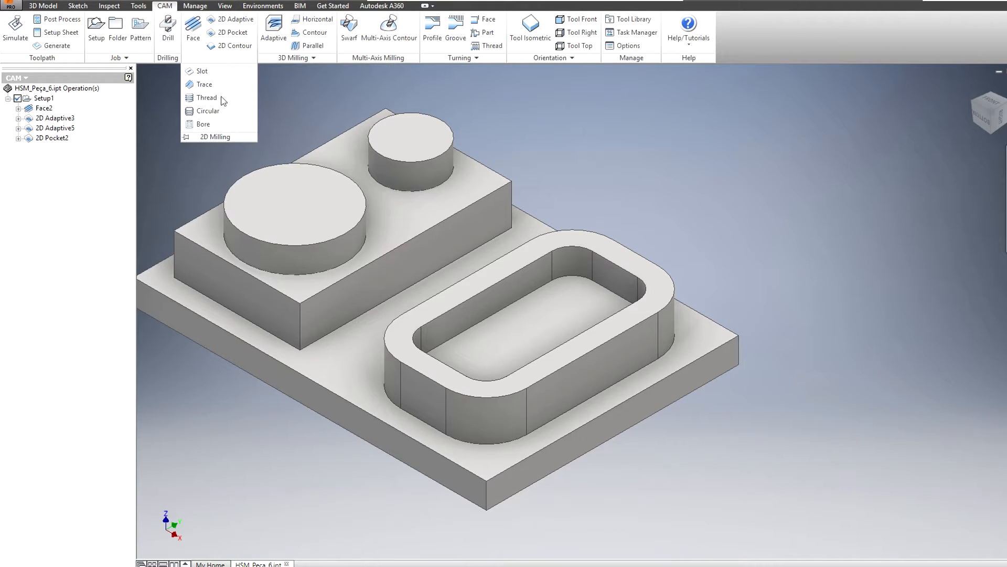
left_click(202, 124)
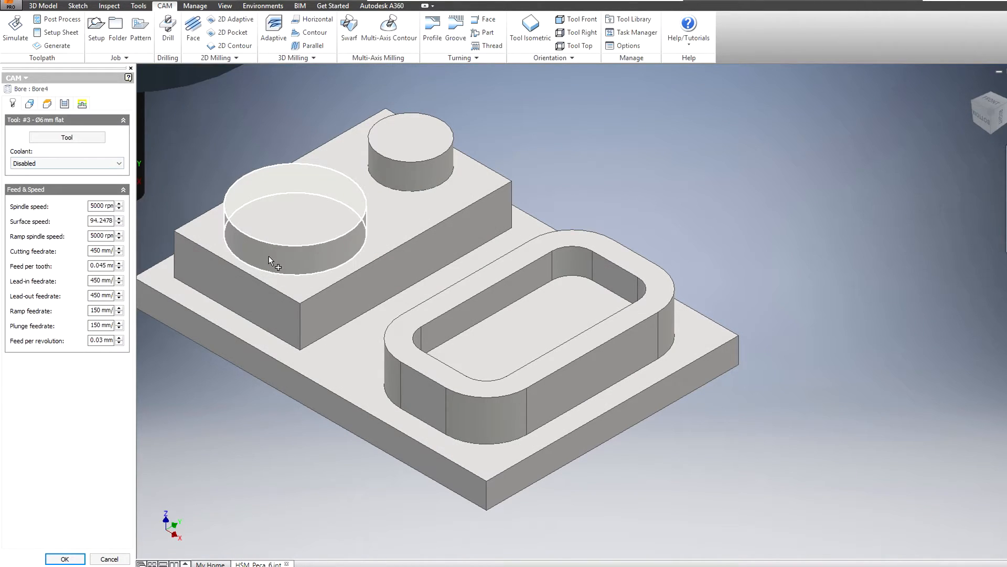
left_click(268, 256)
left_click(410, 174)
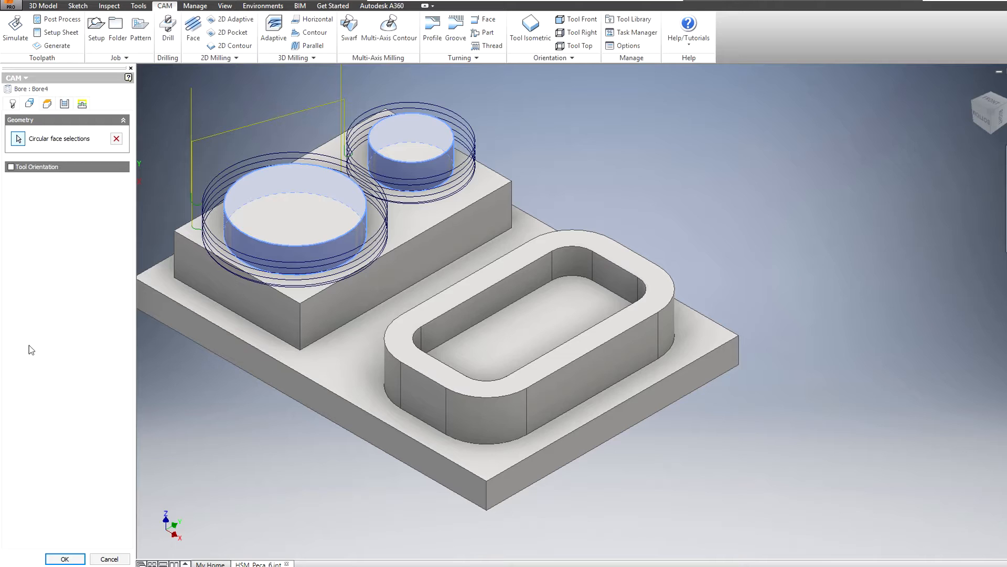
left_click(48, 103)
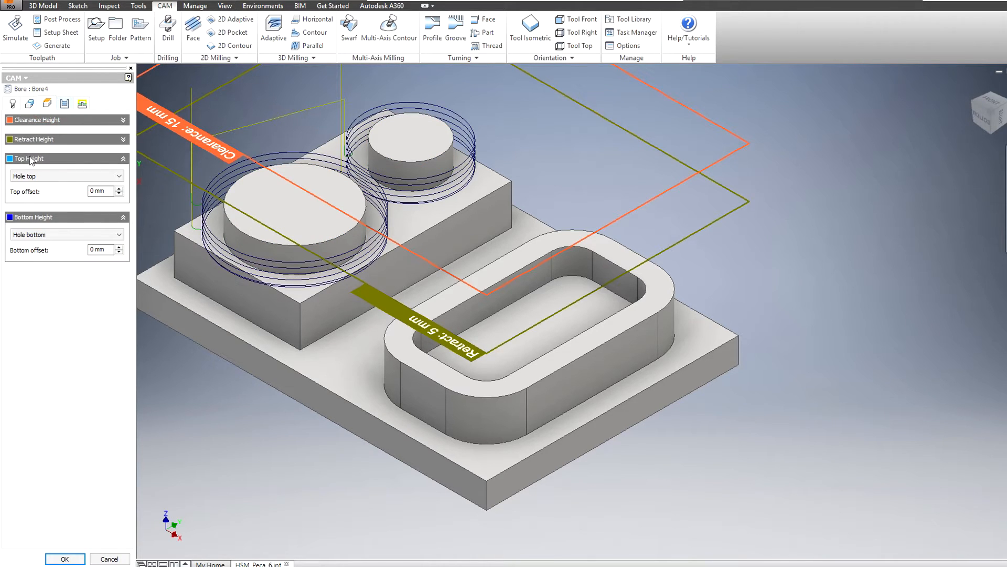
- Set the bore passes to 0.001 mm tolerance and 1 mm pitch, and generate the bore toolpath
left_click(64, 103)
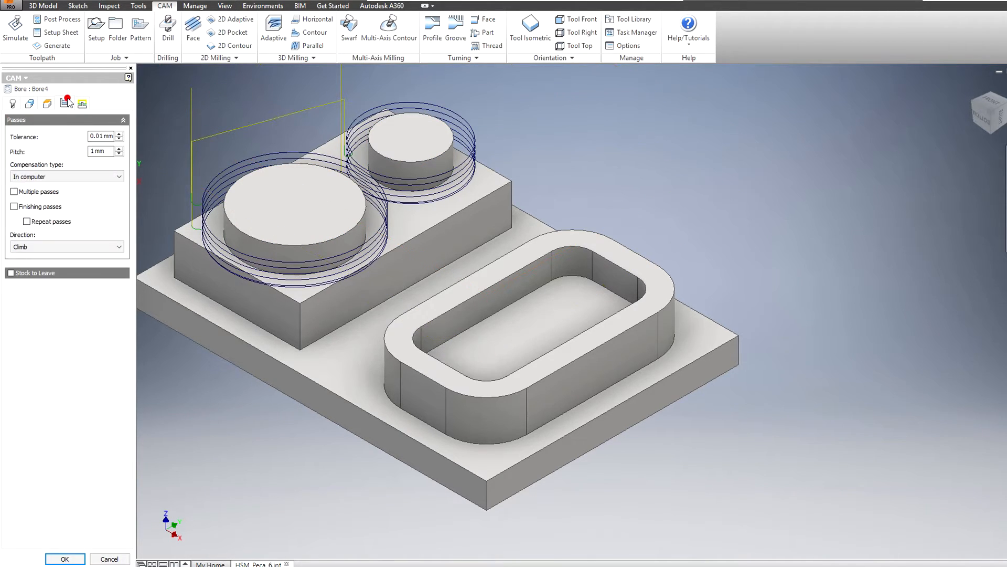
mouse_move(100, 136)
left_click(81, 106)
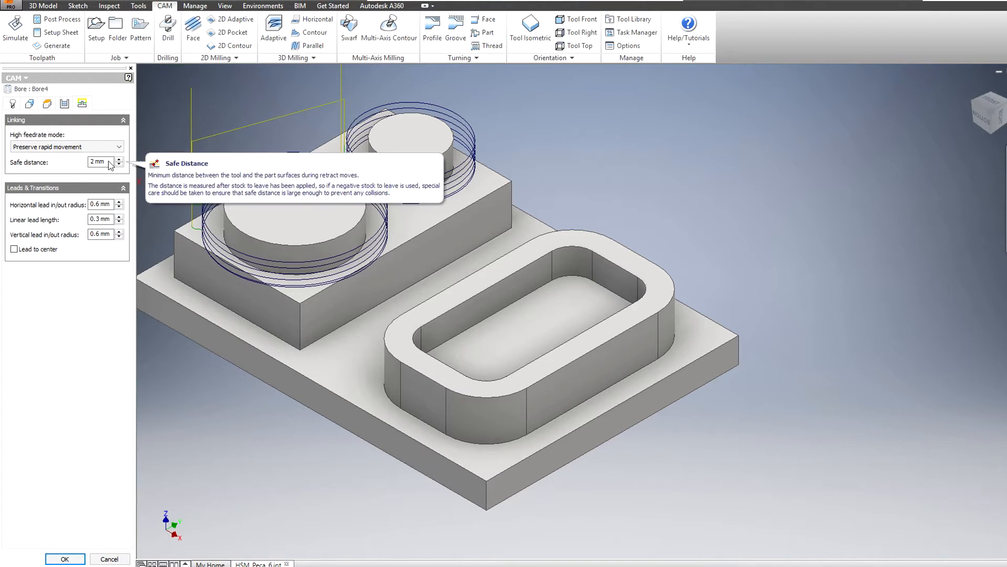
left_click(64, 104)
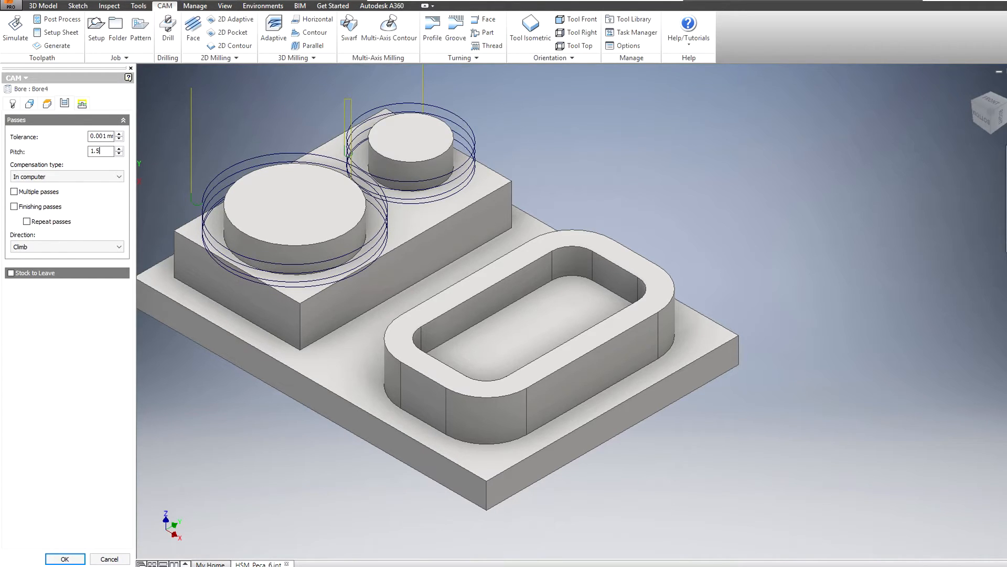
left_click_drag(104, 149, 178, 140)
type("1m")
left_click(88, 155)
type("1")
left_click(100, 141)
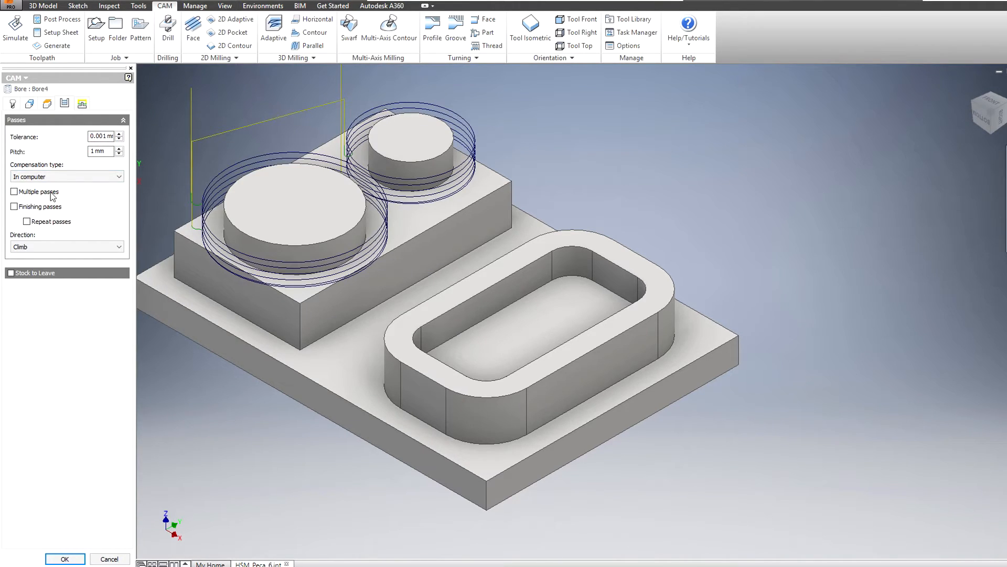
left_click(82, 104)
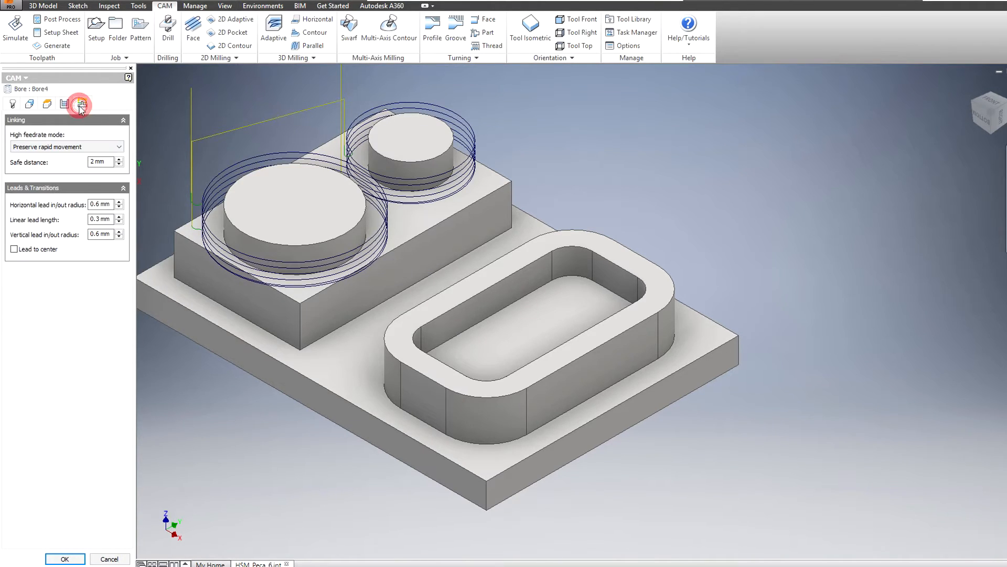
left_click(68, 558)
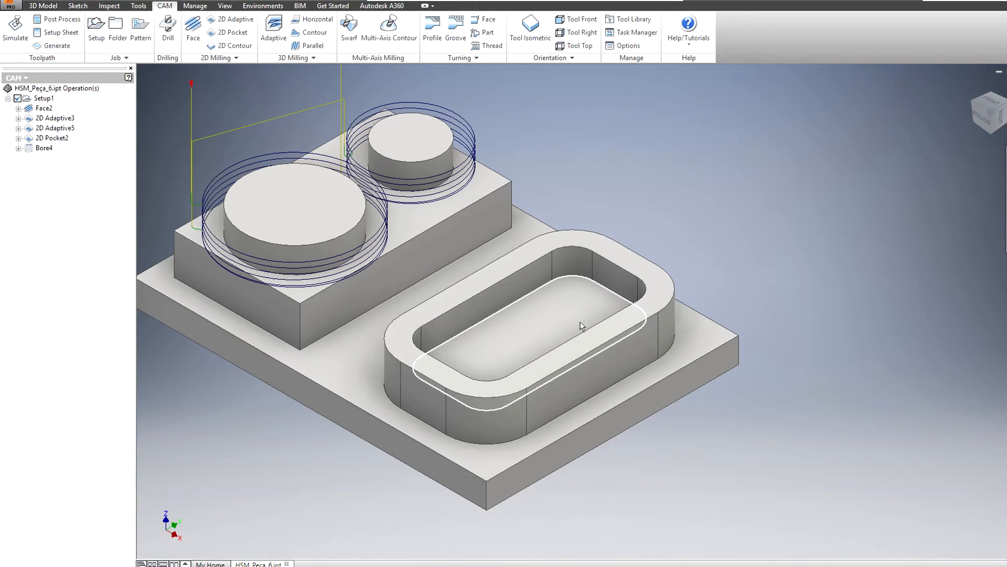
- Create a 2D Contour operation on the base outlines of the rectangular block and rounded boss, plus the pocket's floor outline
left_click(222, 47)
middle_click_drag(214, 134, 259, 158)
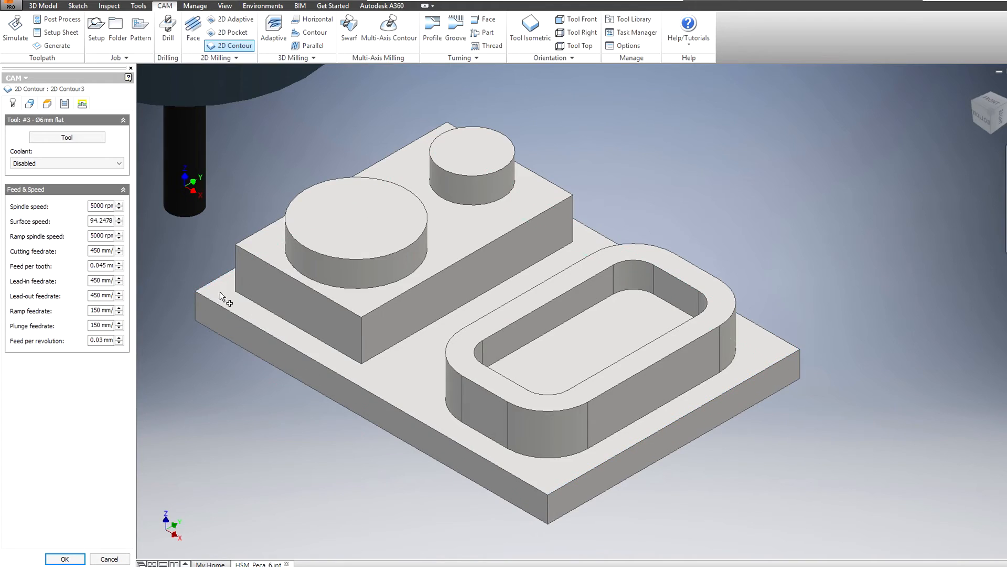
left_click(29, 105)
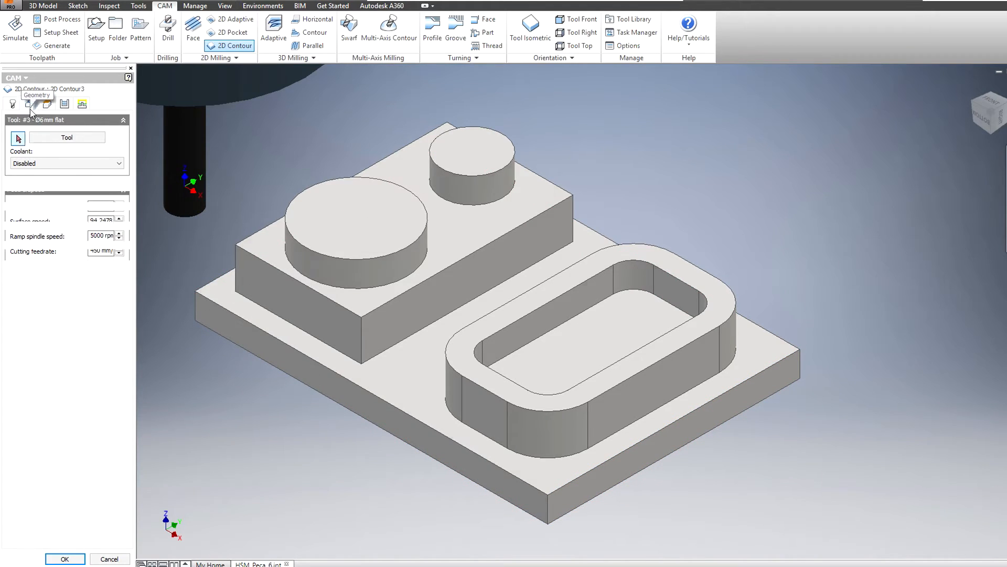
left_click(312, 341)
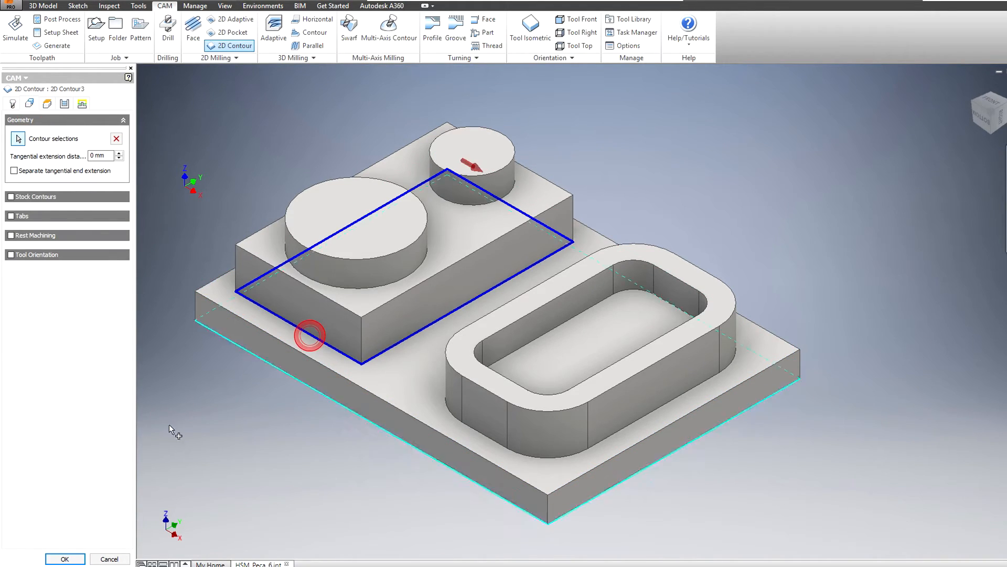
left_click(465, 431)
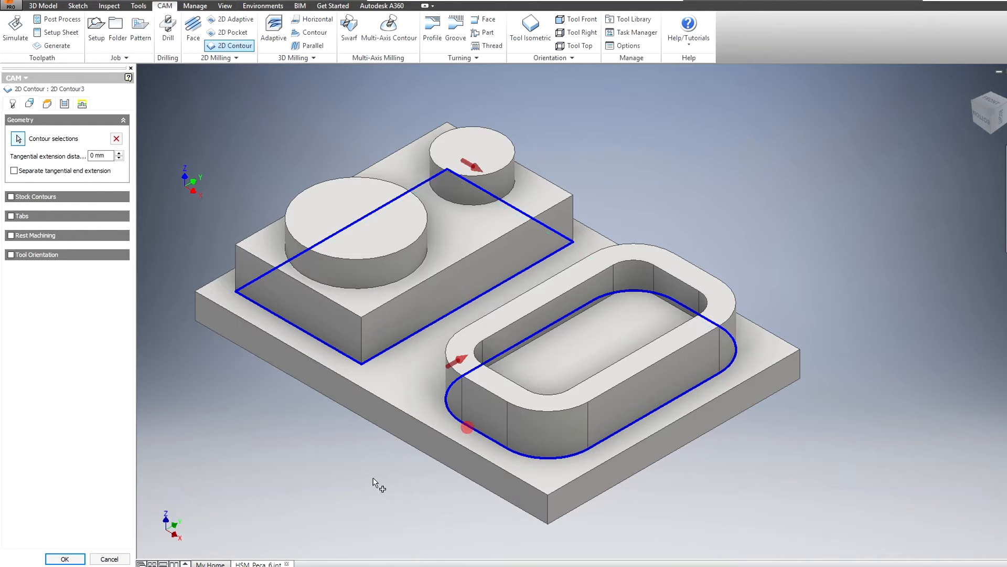
left_click(548, 333)
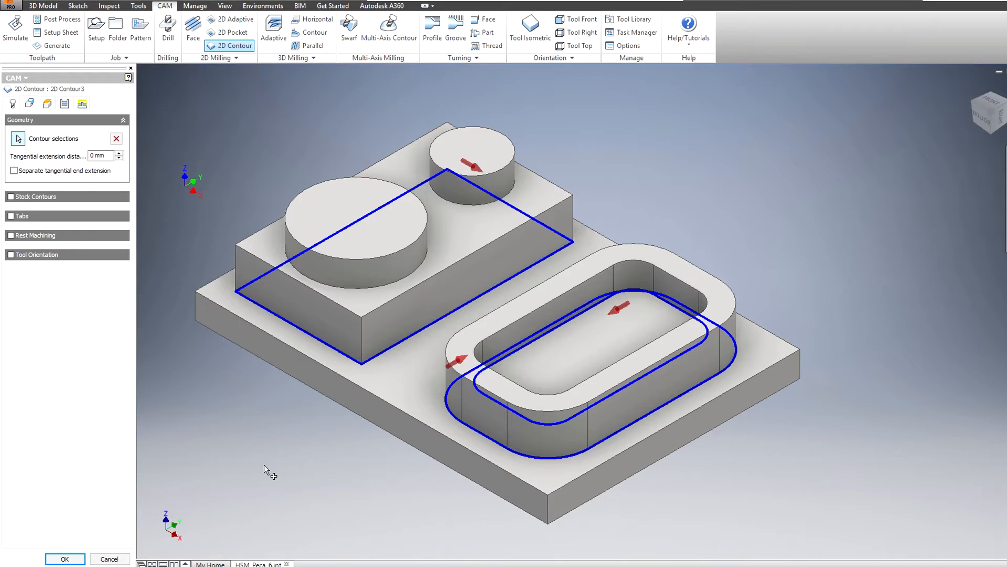
- Set the contour's top height to Selection, referenced at the rectangular block's upper face
left_click(48, 104)
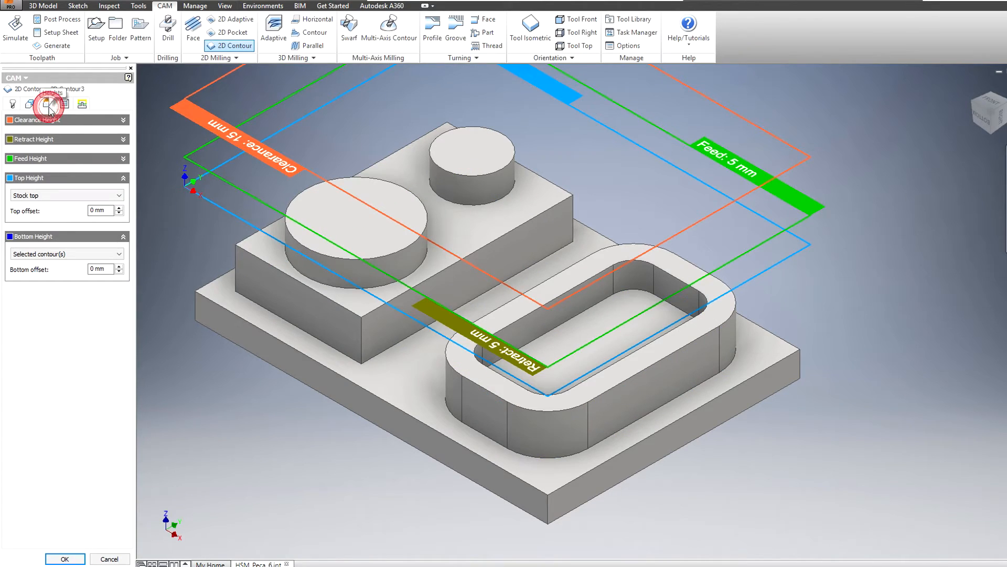
left_click(54, 195)
left_click(31, 265)
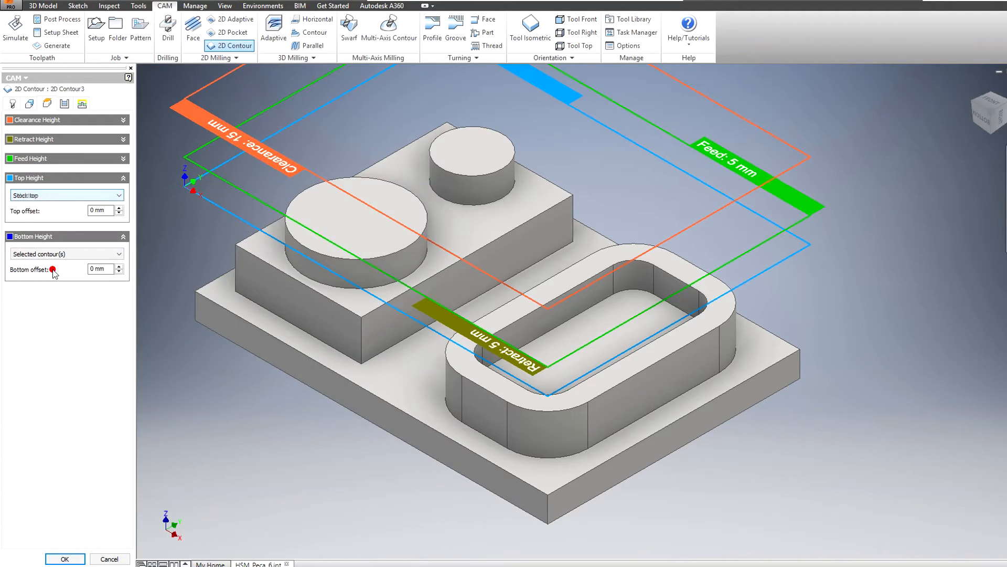
left_click(362, 310)
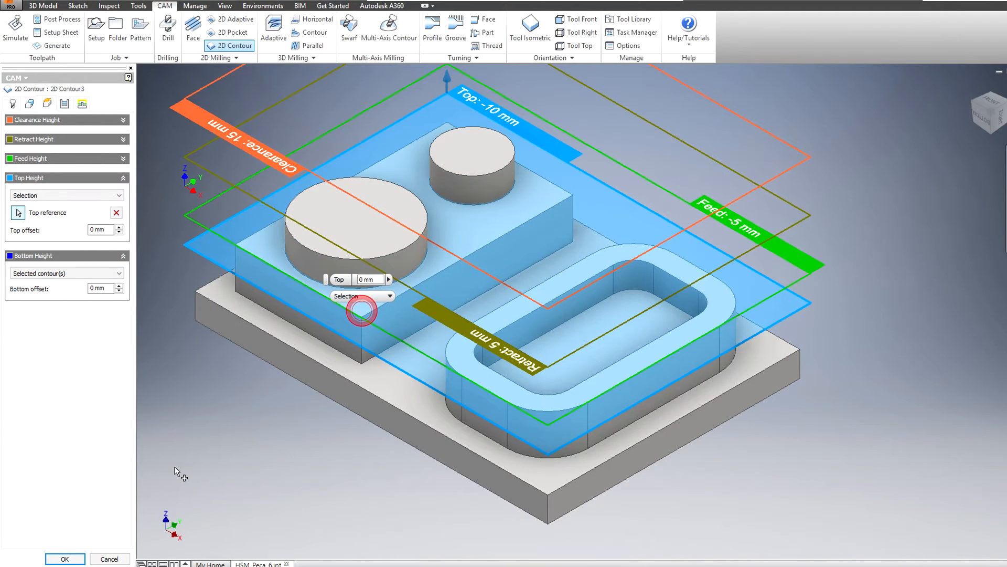
- Set the contour passes to 0.001 mm tolerance and 0.5 mm finishing overlap
left_click(71, 107)
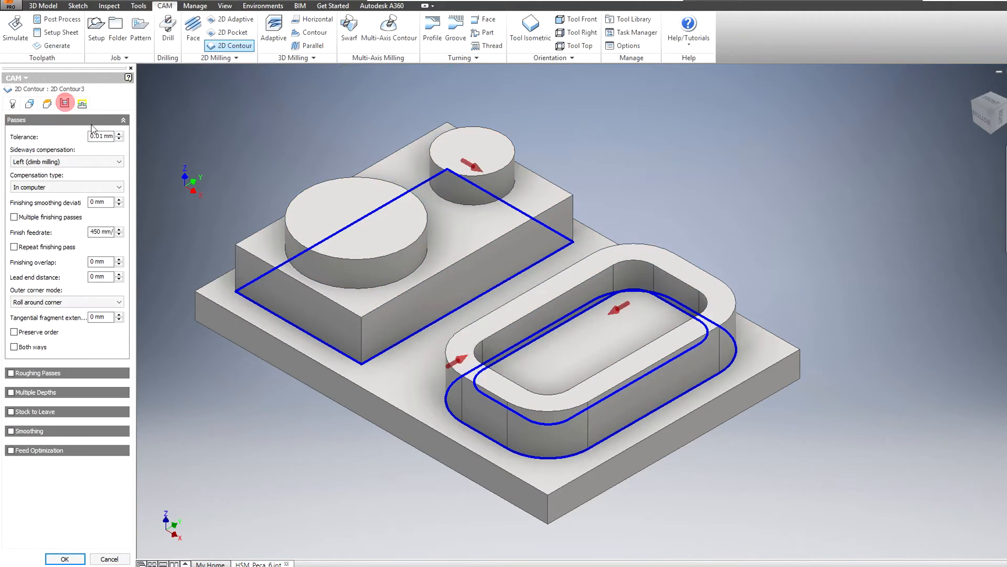
mouse_move(100, 139)
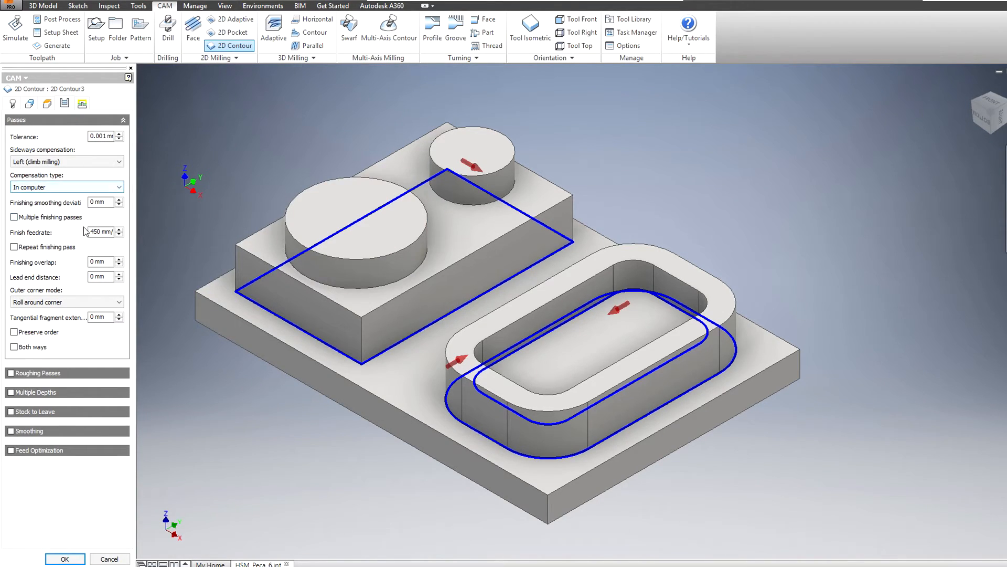
left_click(103, 262)
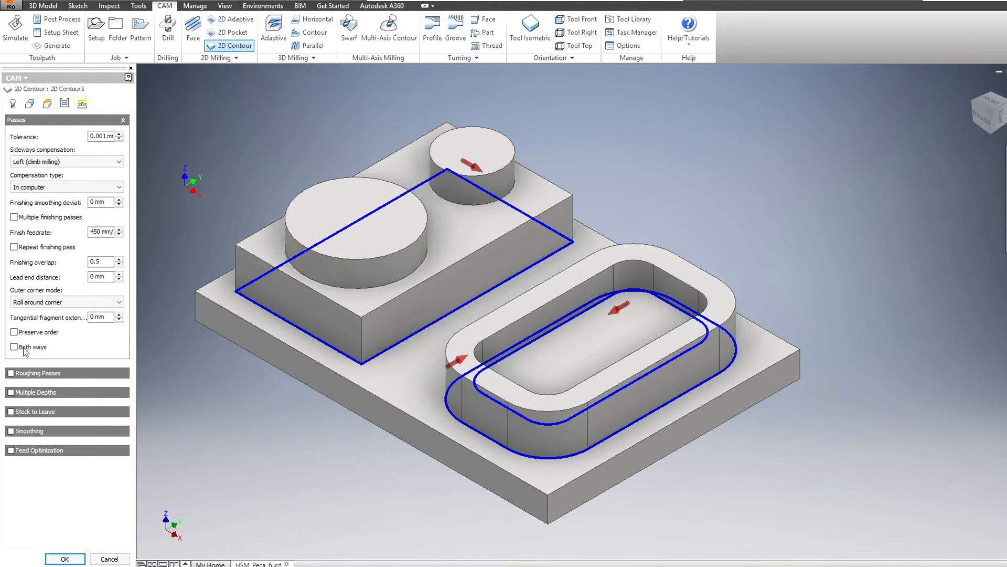
mouse_move(111, 283)
- Enable multiple depths with a 2 mm maximum roughing stepdown and generate the contour toolpath
left_click(12, 393)
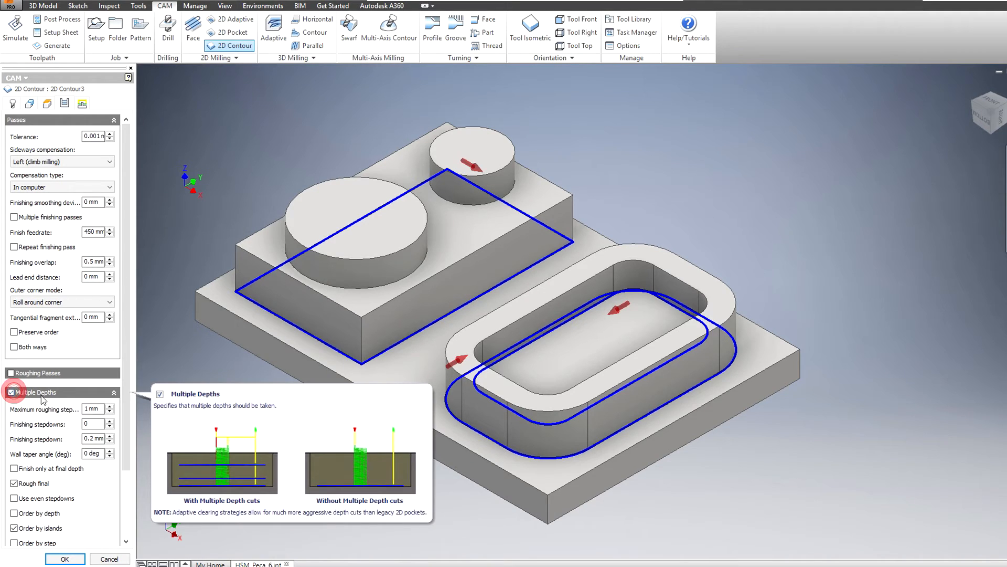
left_click(93, 409)
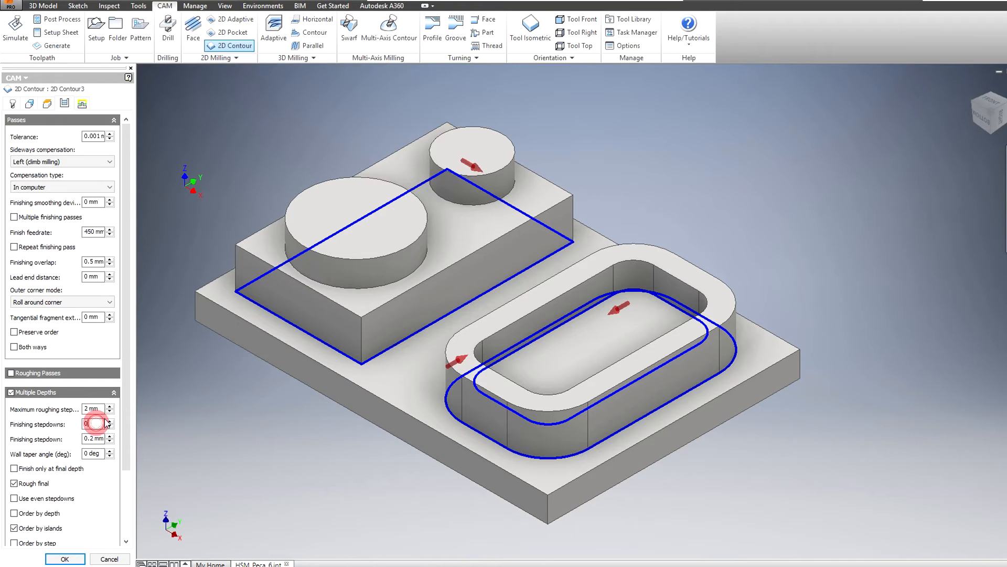
left_click_drag(127, 449, 127, 531)
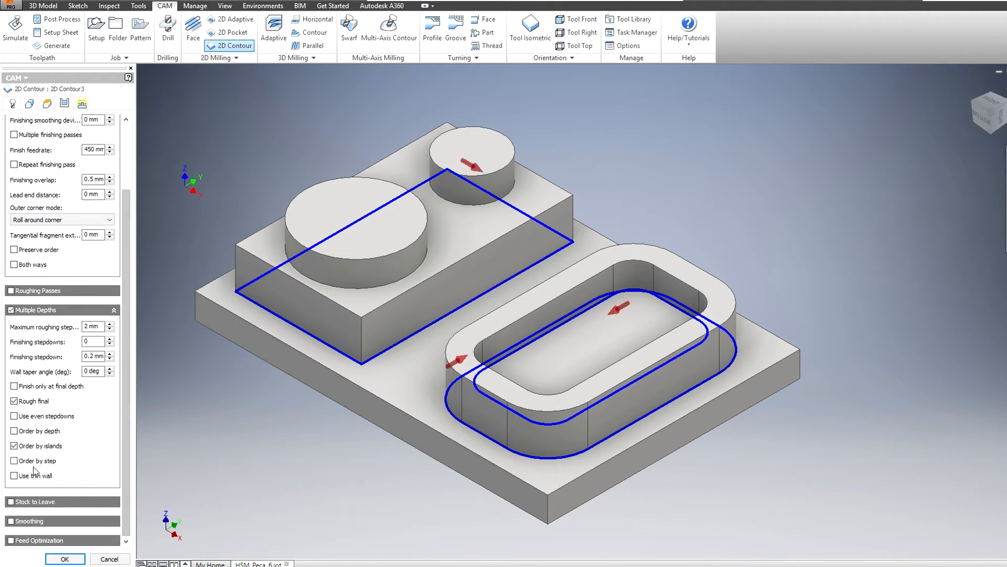
left_click(82, 104)
left_click(73, 559)
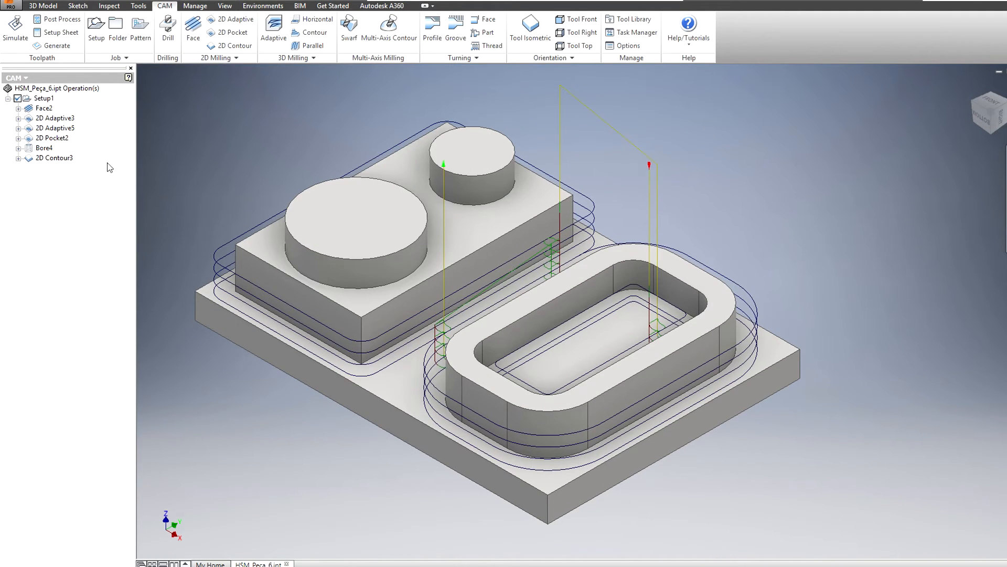
- Simulate all operations of the part on the stock and play the machining animation
left_click(53, 88)
left_click(15, 27)
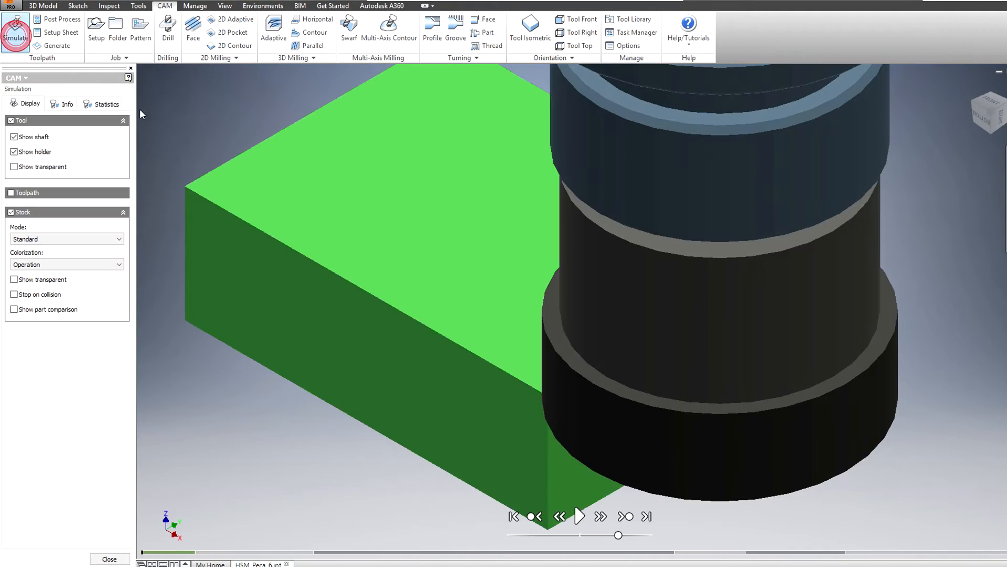
scroll(464, 313, "down", 2)
scroll(463, 313, "up", 3)
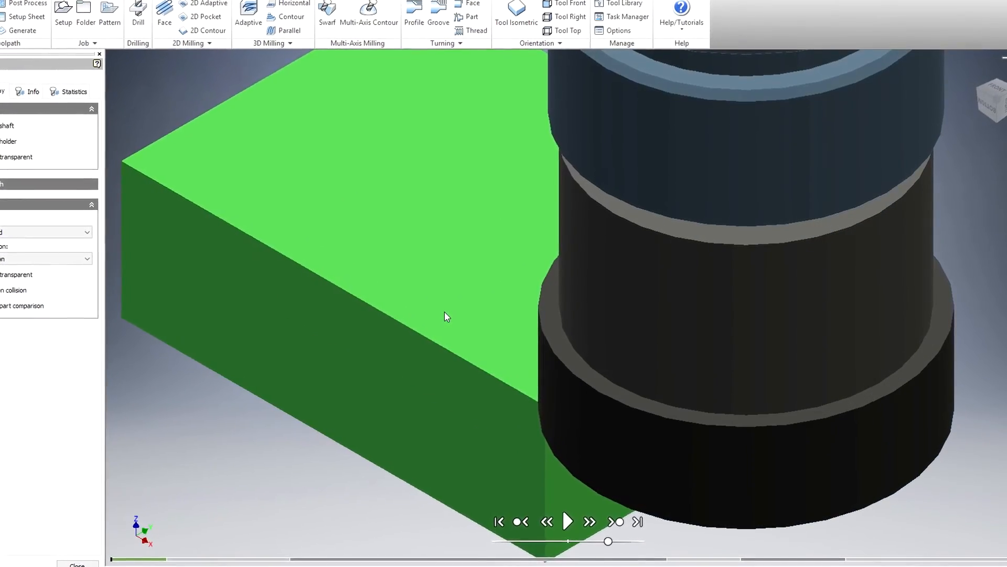
scroll(461, 314, "down", 2)
scroll(434, 310, "down", 2)
scroll(429, 312, "up", 3)
scroll(421, 306, "down", 3)
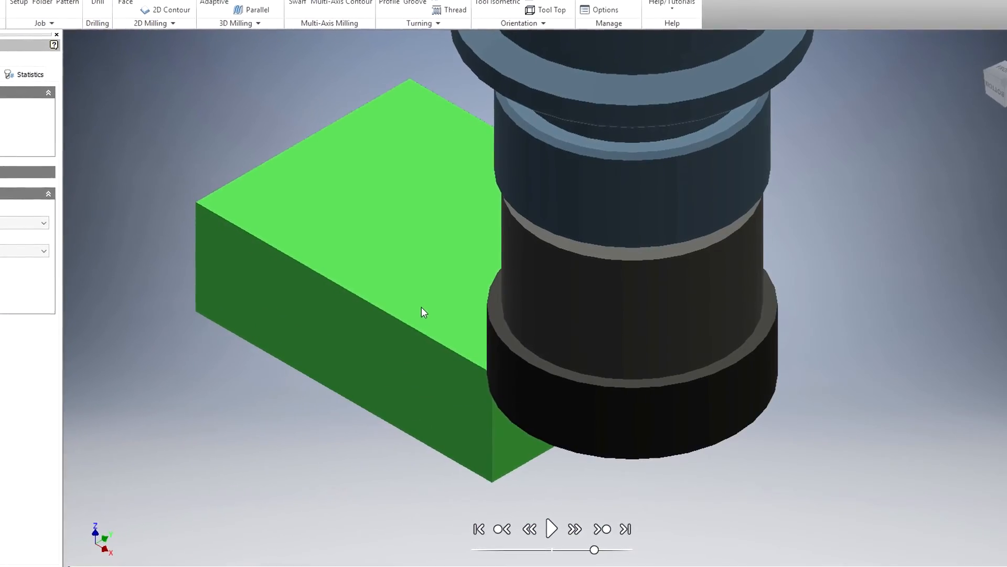
middle_click_drag(423, 320, 476, 319)
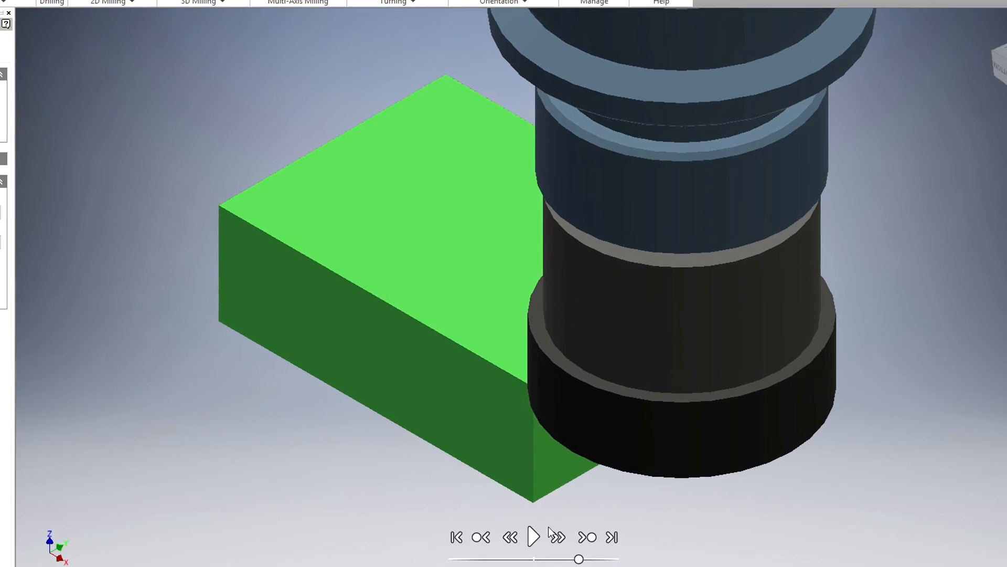
left_click(547, 530)
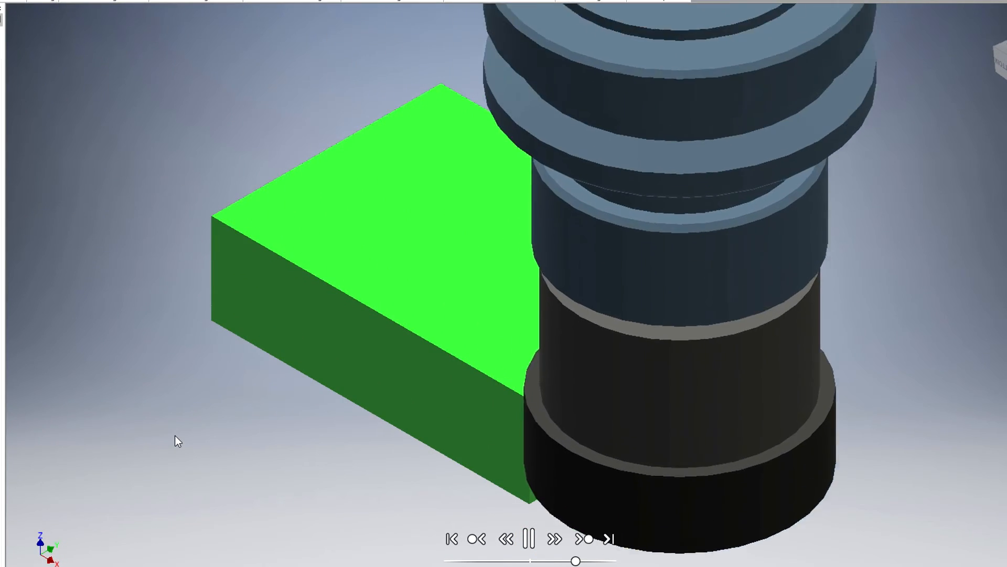